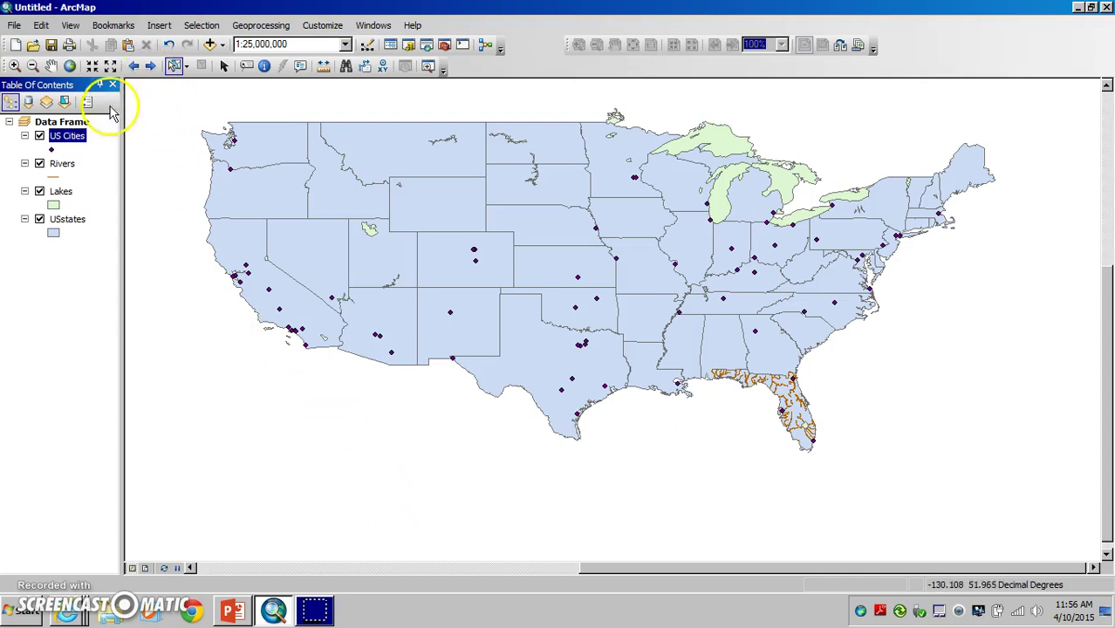
Step: Select the US Cities layer in the Table of Contents
{"action": "left_click", "coordinate": [85, 140]}
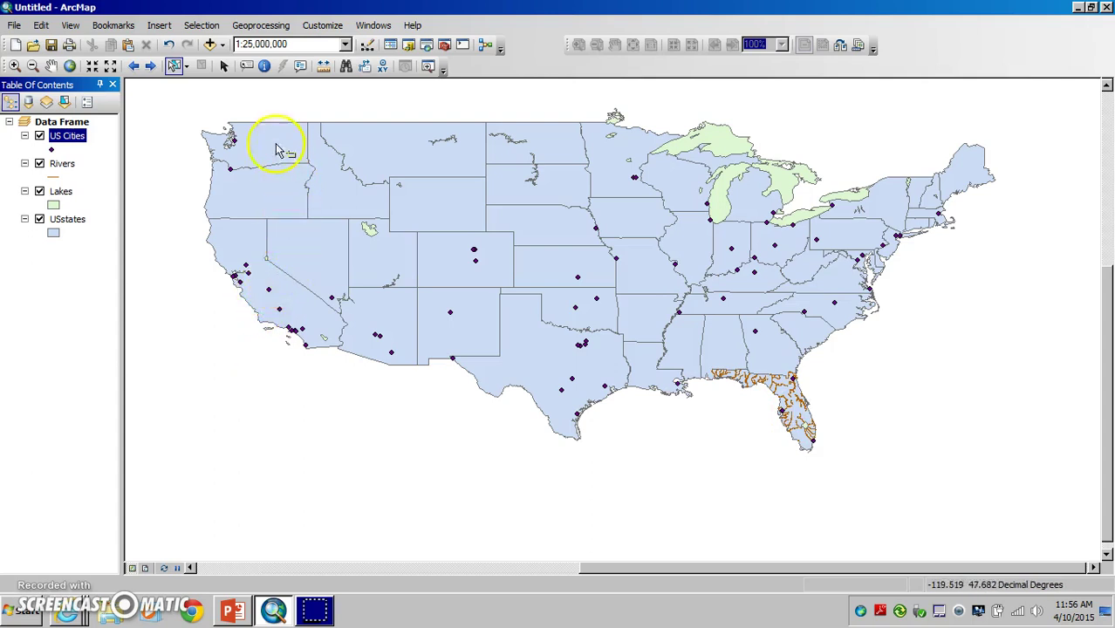
{"action": "left_click", "coordinate": [61, 126]}
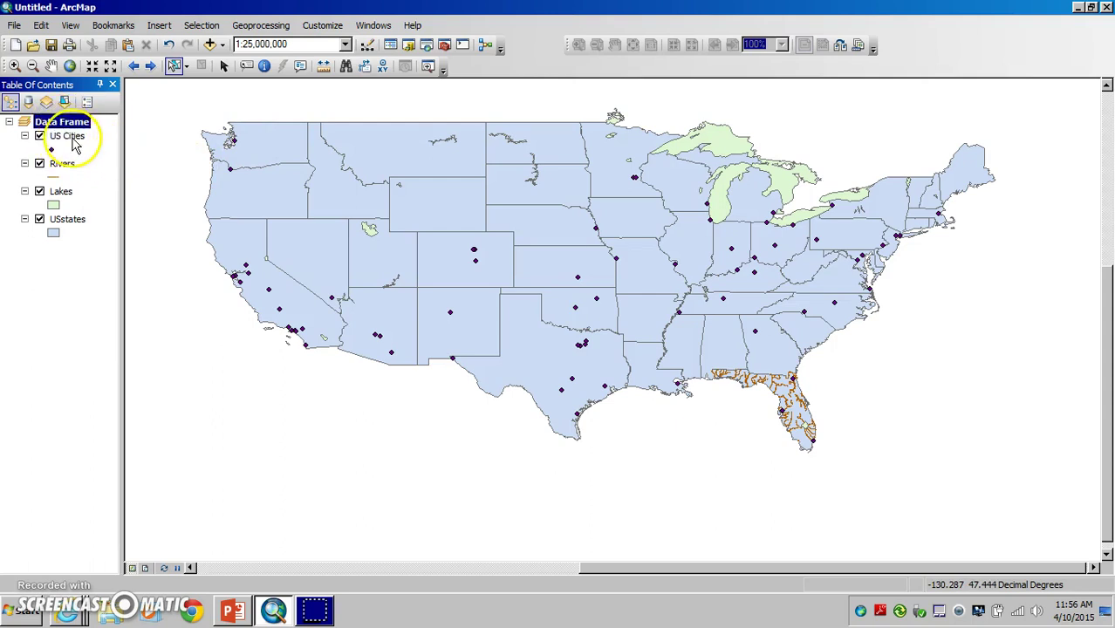
{"action": "left_click", "coordinate": [71, 142]}
Step: Open the US Cities Layer Properties, view the General tab, then return to Symbology
{"action": "right_click", "coordinate": [75, 143]}
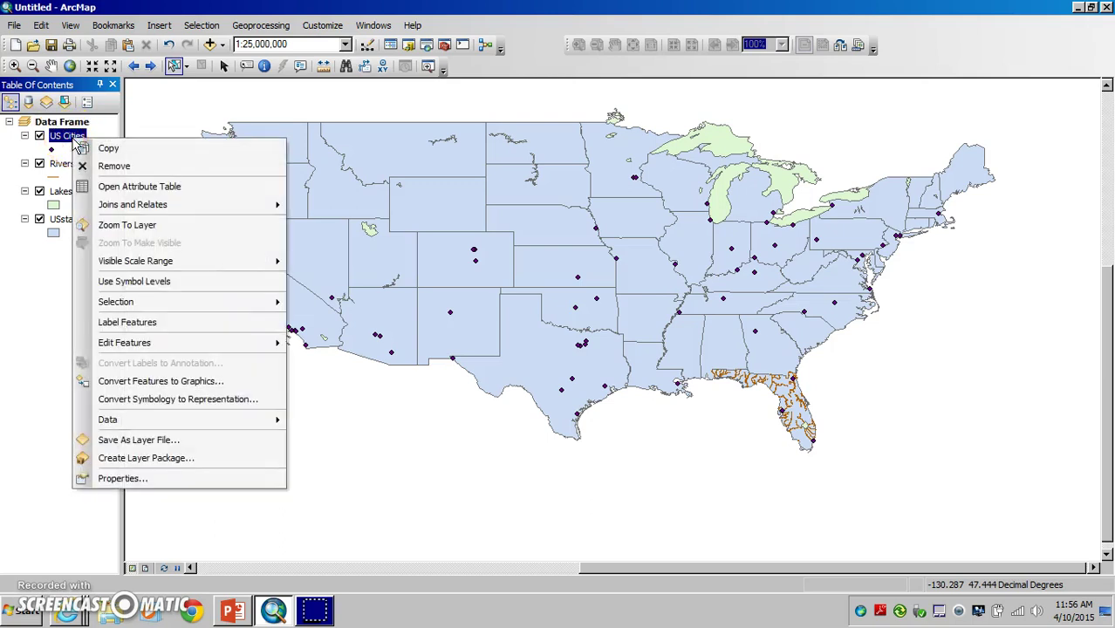
{"action": "left_click", "coordinate": [123, 153]}
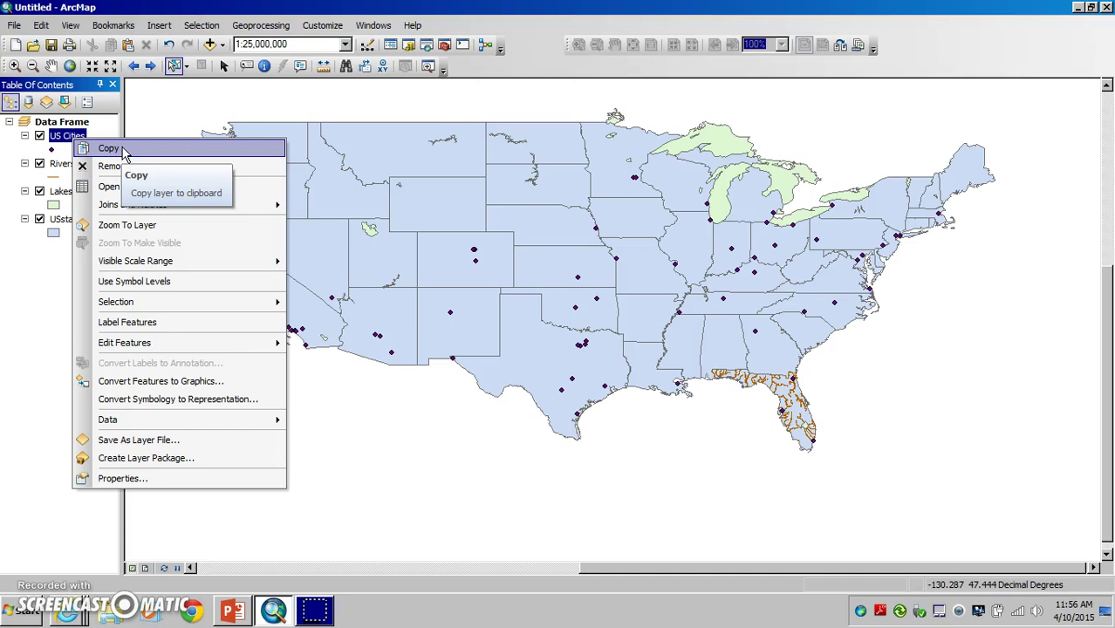
{"action": "left_click", "coordinate": [113, 479]}
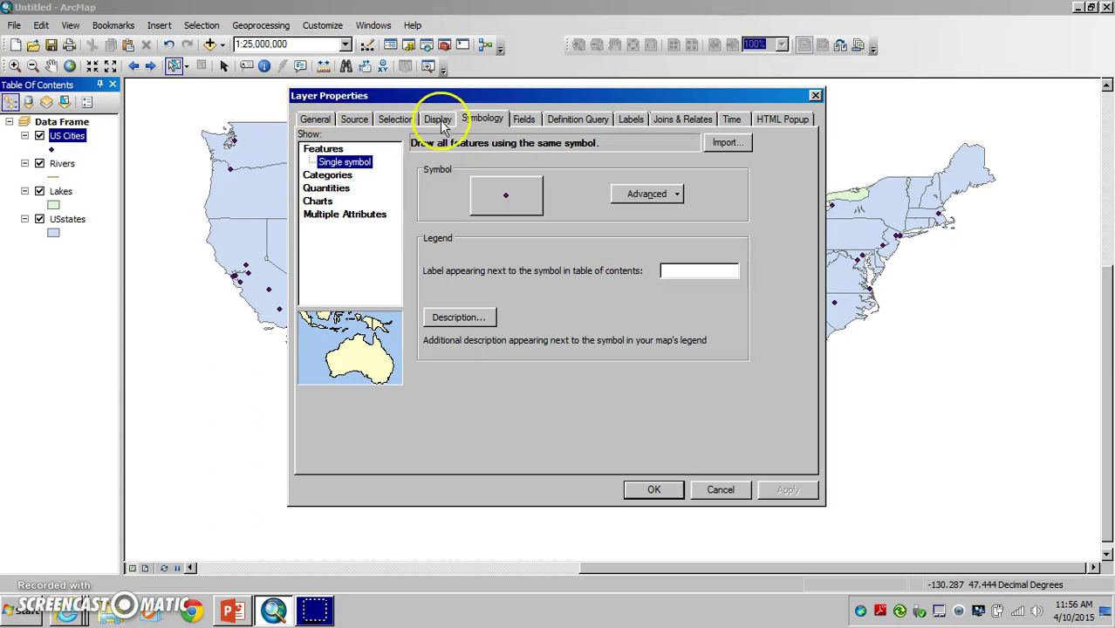
{"action": "left_click", "coordinate": [314, 119]}
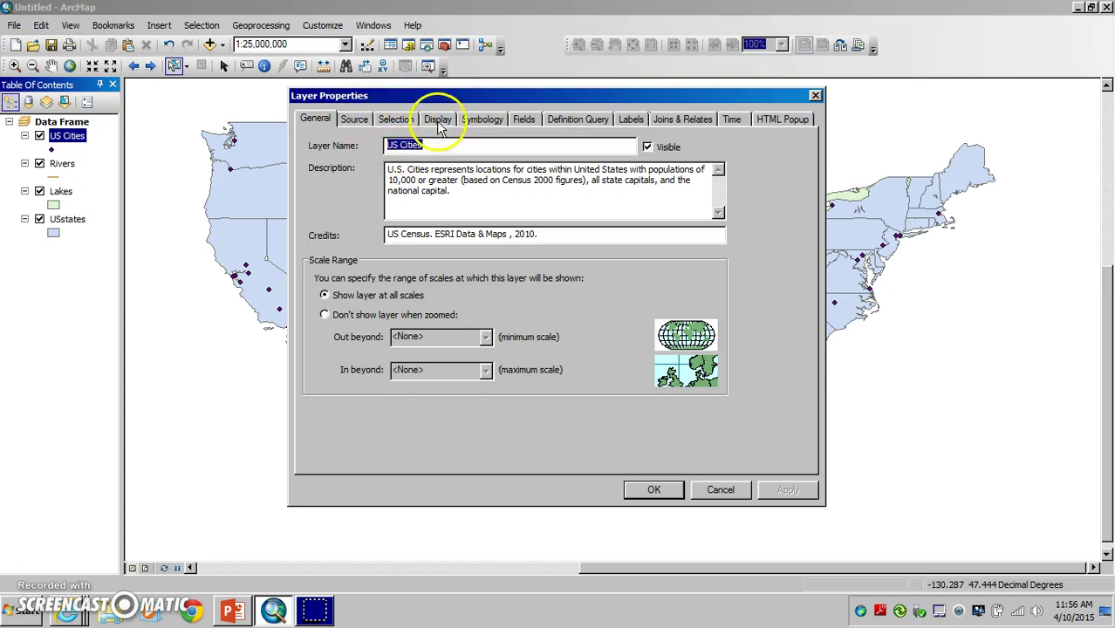
{"action": "left_click", "coordinate": [484, 119]}
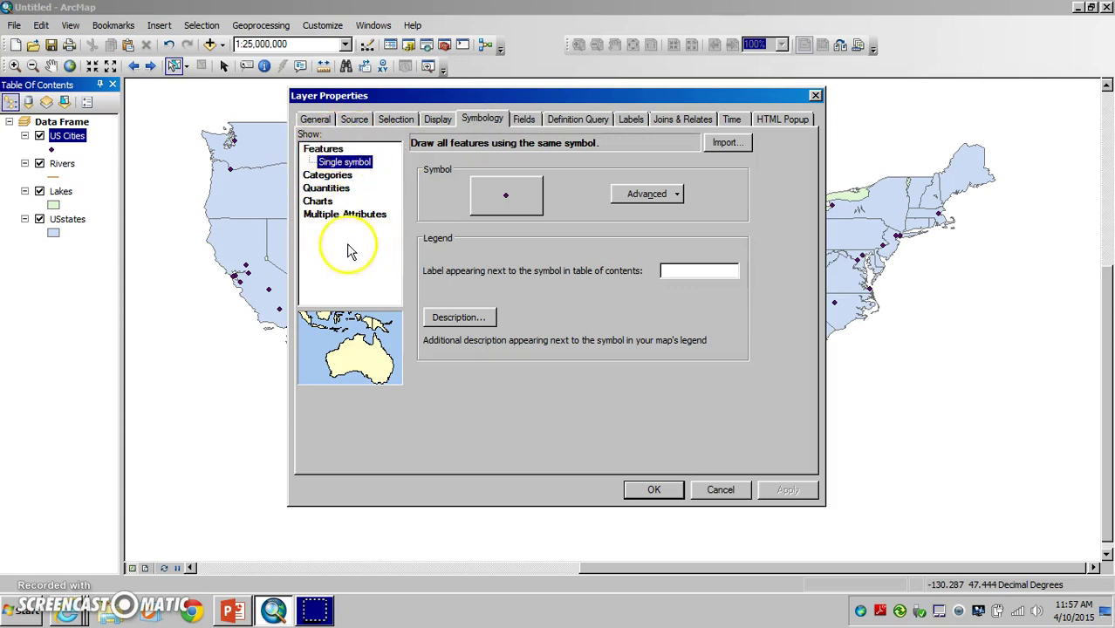
Step: Preview Categories, Quantities and Charts symbology, then settle on Features > Single symbol
{"action": "left_click", "coordinate": [326, 174]}
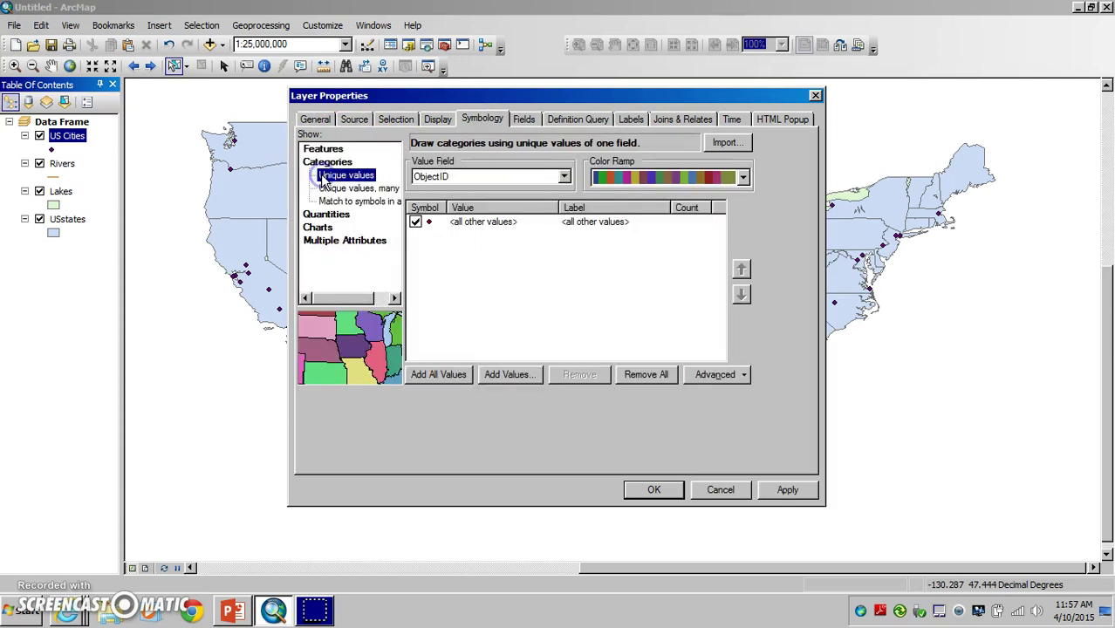
{"action": "left_click", "coordinate": [326, 214]}
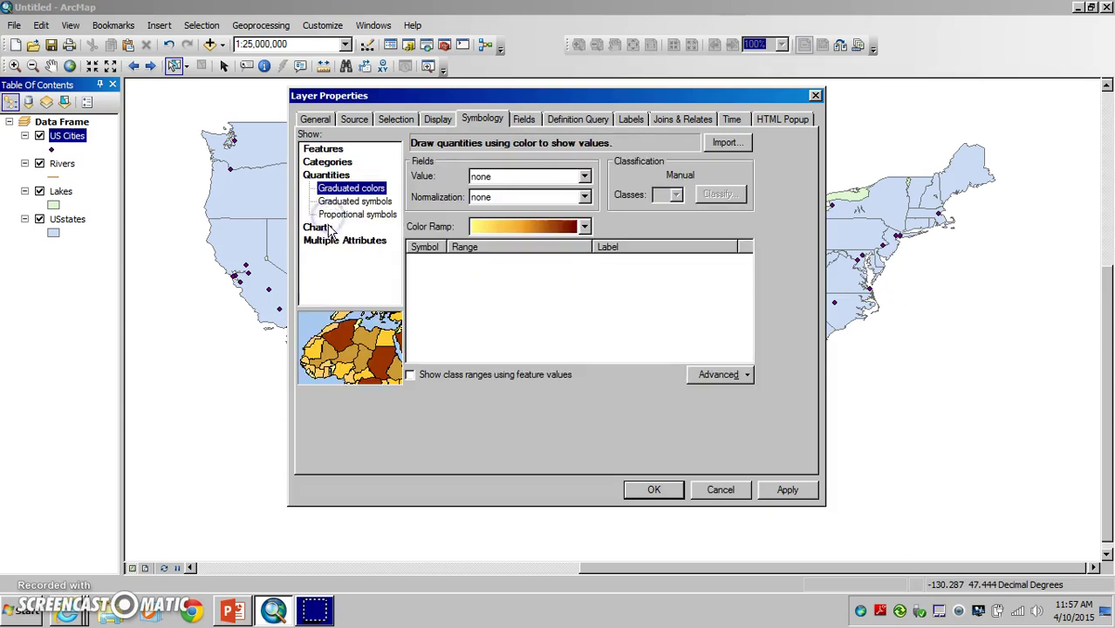
{"action": "left_click", "coordinate": [327, 228]}
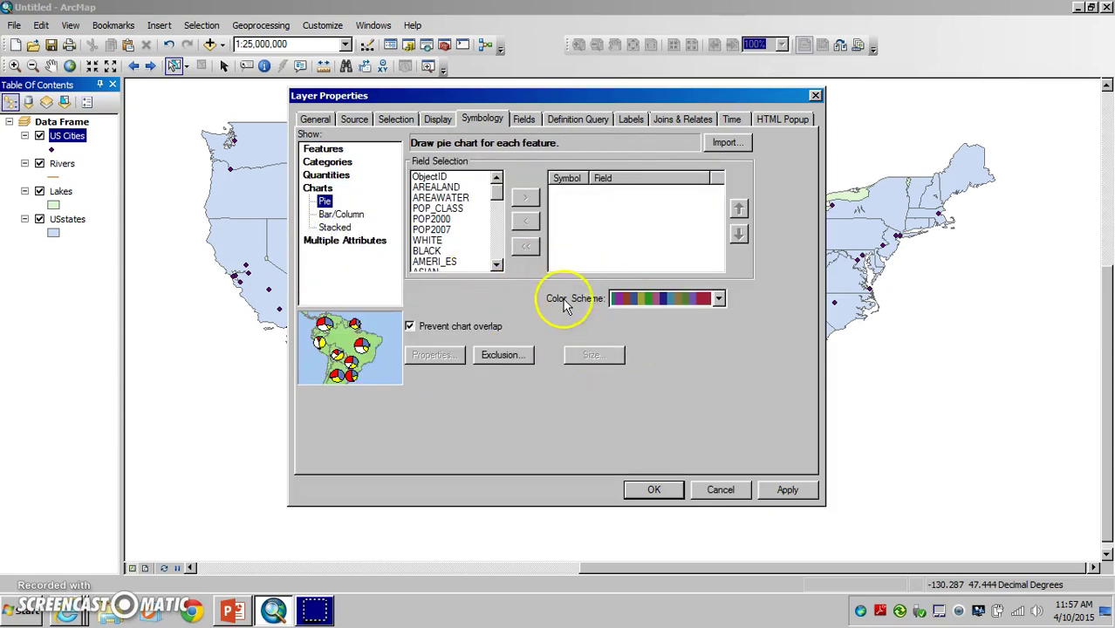
{"action": "left_click", "coordinate": [336, 163]}
{"action": "left_click", "coordinate": [332, 150]}
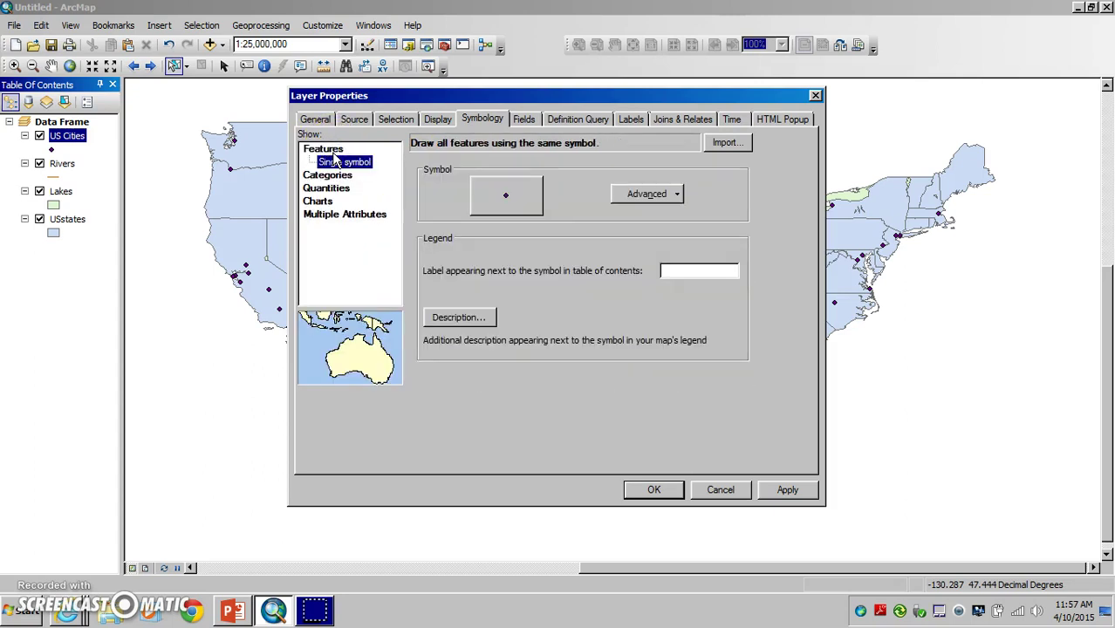
{"action": "left_click", "coordinate": [336, 160]}
{"action": "left_click_drag", "start_coordinate": [489, 92], "coordinate": [623, 90]}
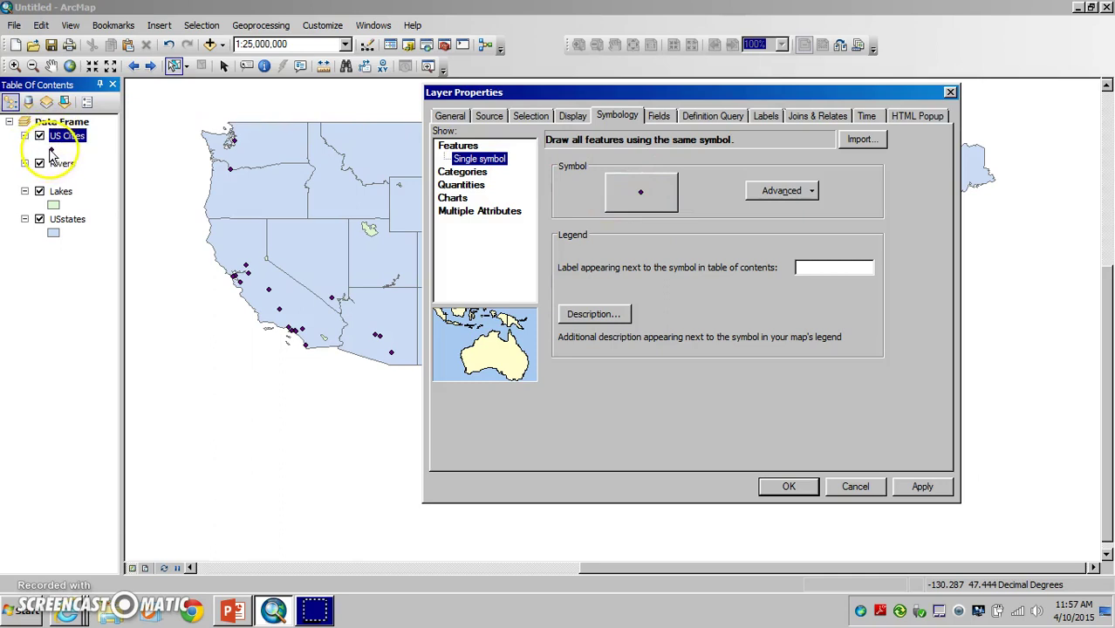
Step: Make the city marker a Malachite Green circle at size 16 in the Symbol Selector
{"action": "left_click", "coordinate": [639, 194]}
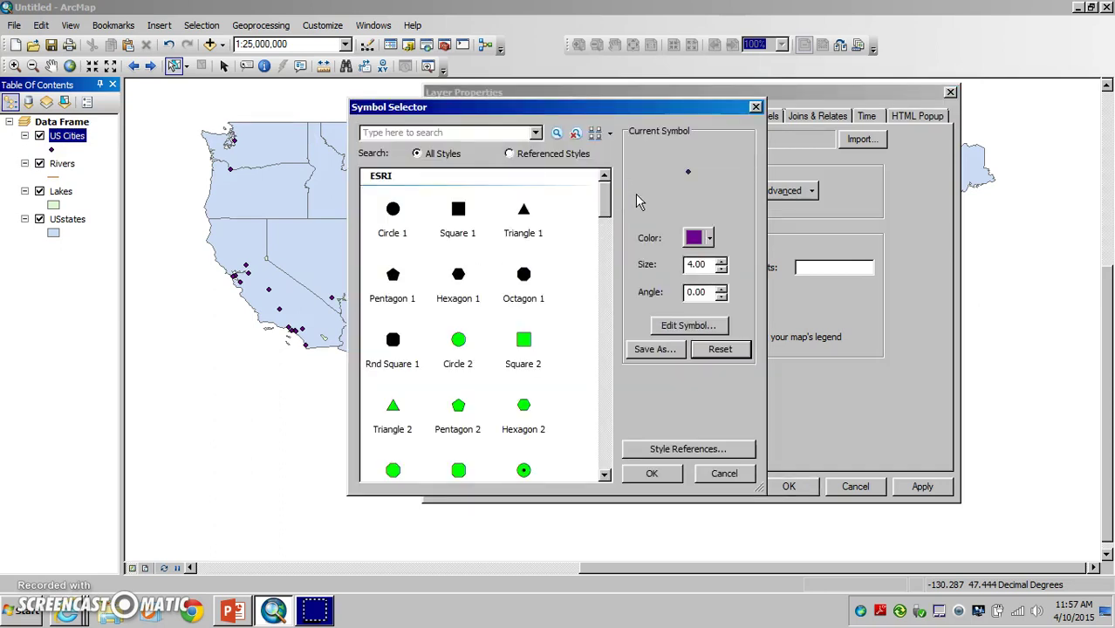
{"action": "left_click_drag", "start_coordinate": [608, 200], "coordinate": [598, 446]}
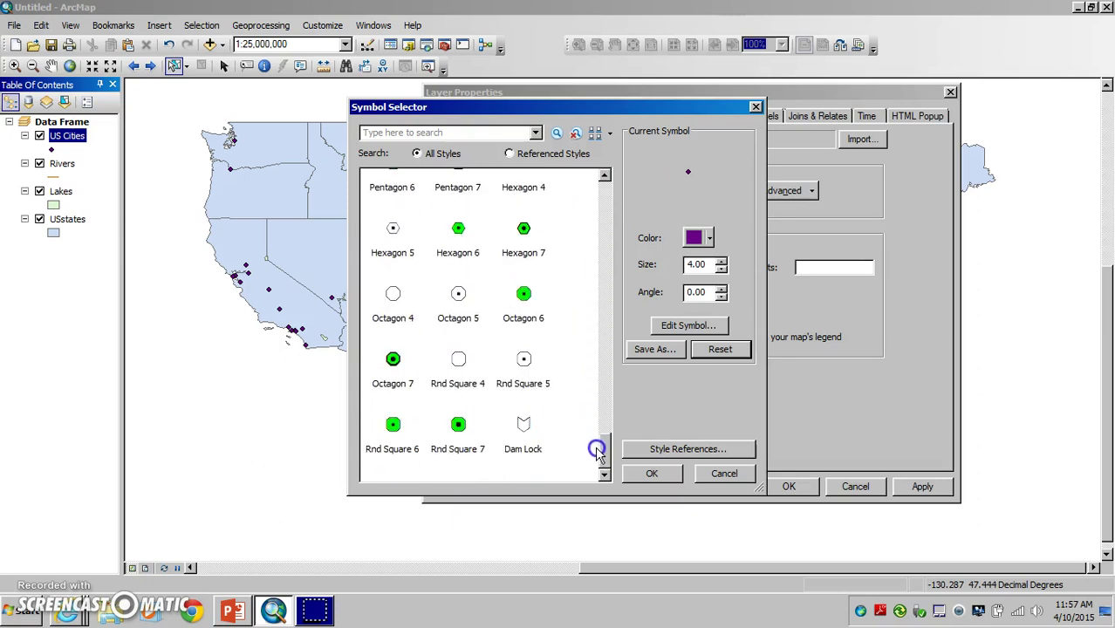
{"action": "left_click", "coordinate": [709, 238]}
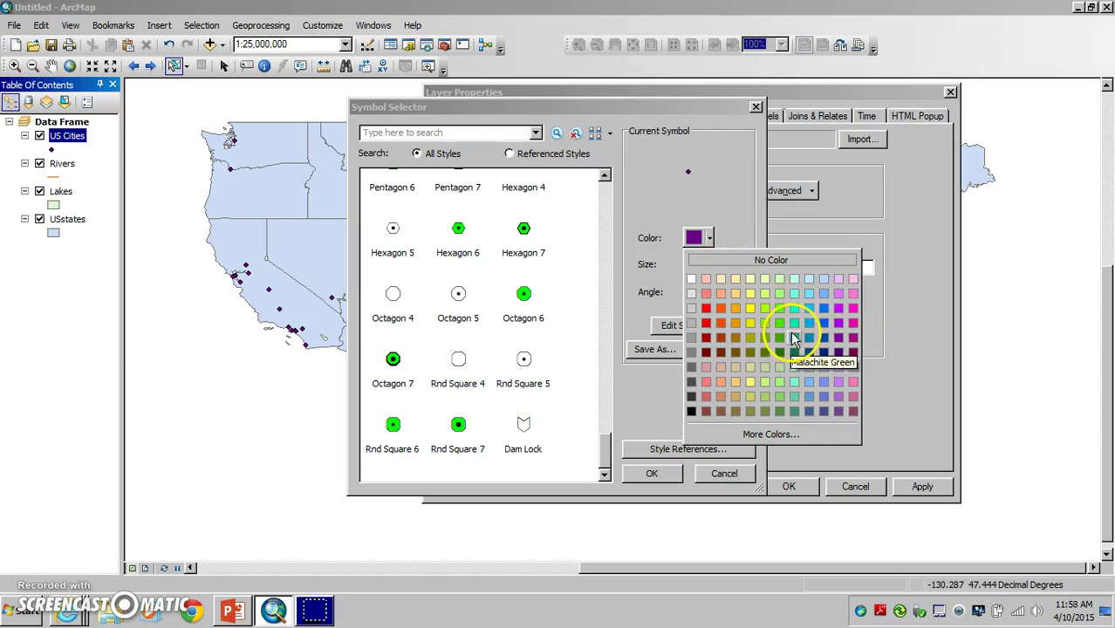
{"action": "left_click", "coordinate": [782, 322]}
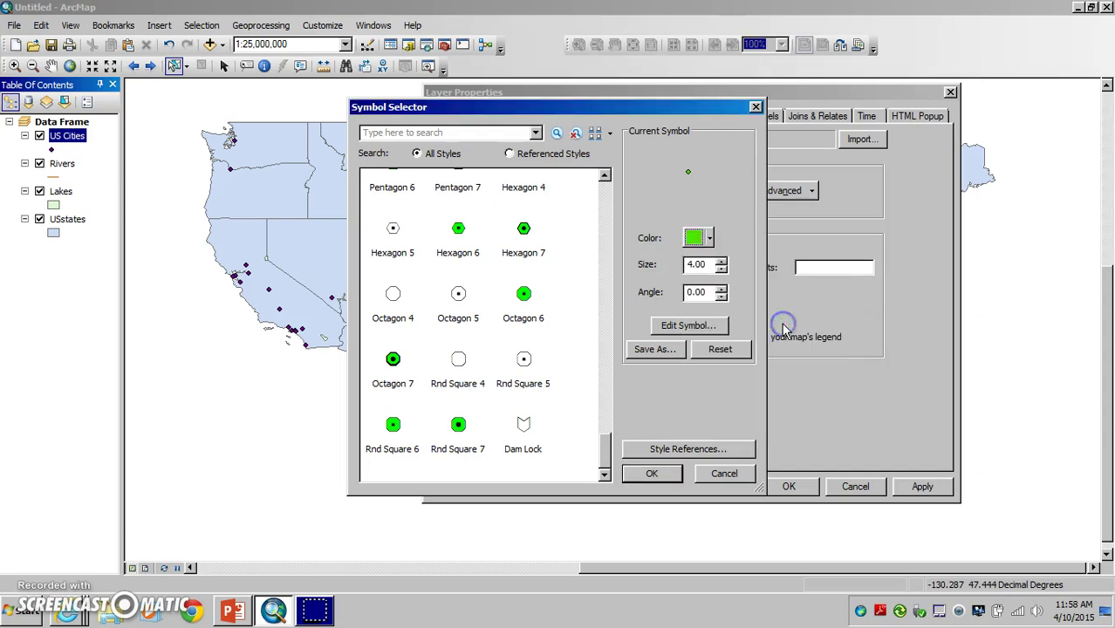
{"action": "left_click", "coordinate": [722, 261]}
{"action": "left_click", "coordinate": [722, 260]}
{"action": "left_click", "coordinate": [722, 261]}
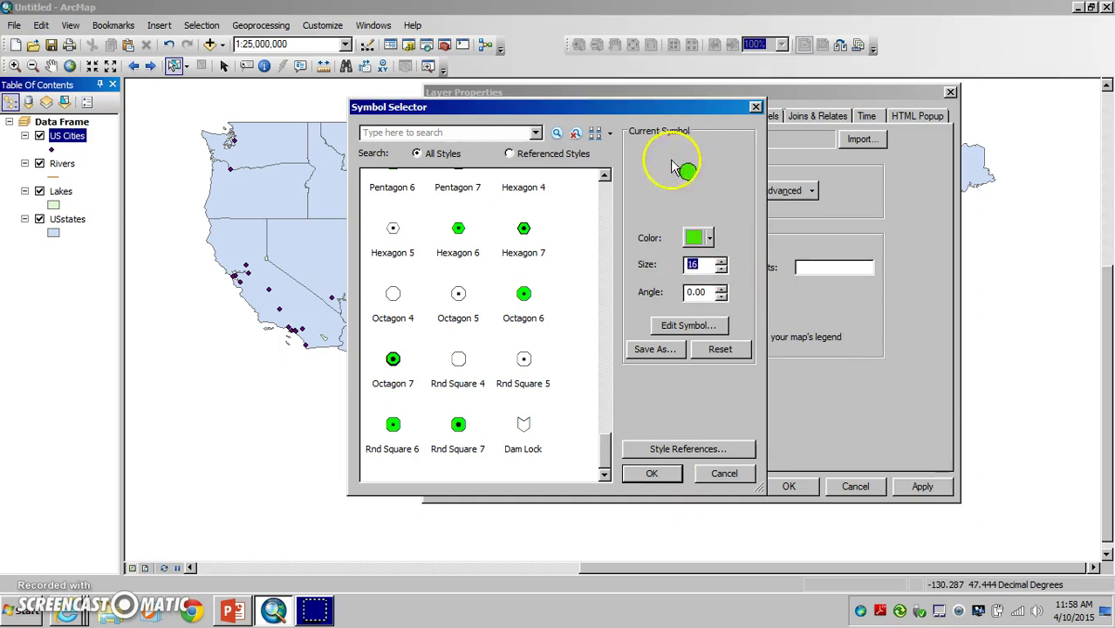
{"action": "left_click", "coordinate": [679, 327]}
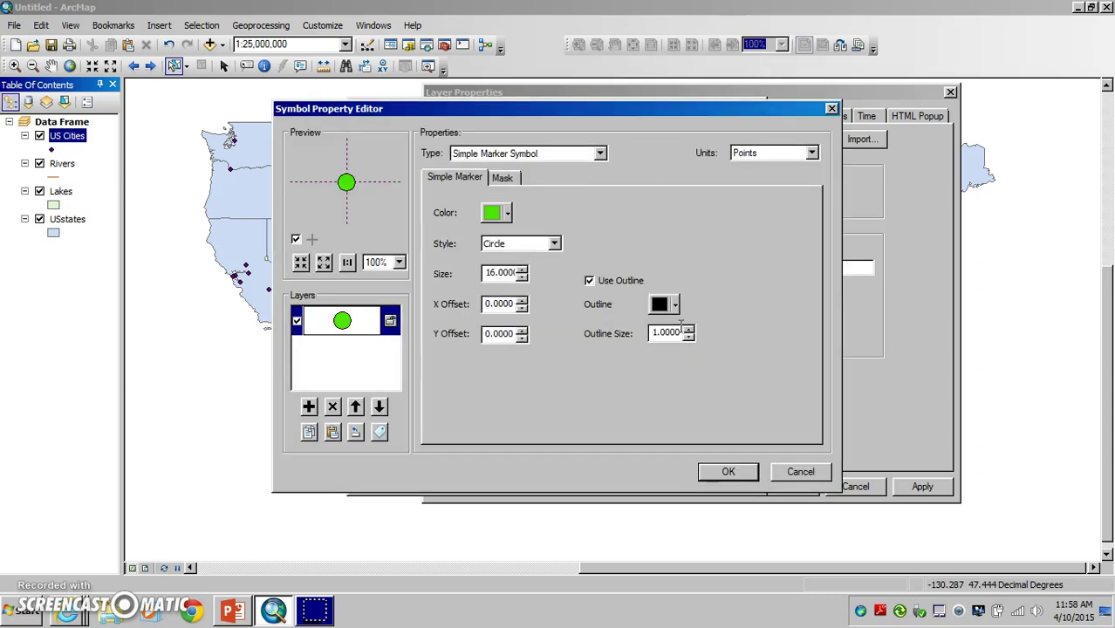
{"action": "left_click", "coordinate": [784, 473]}
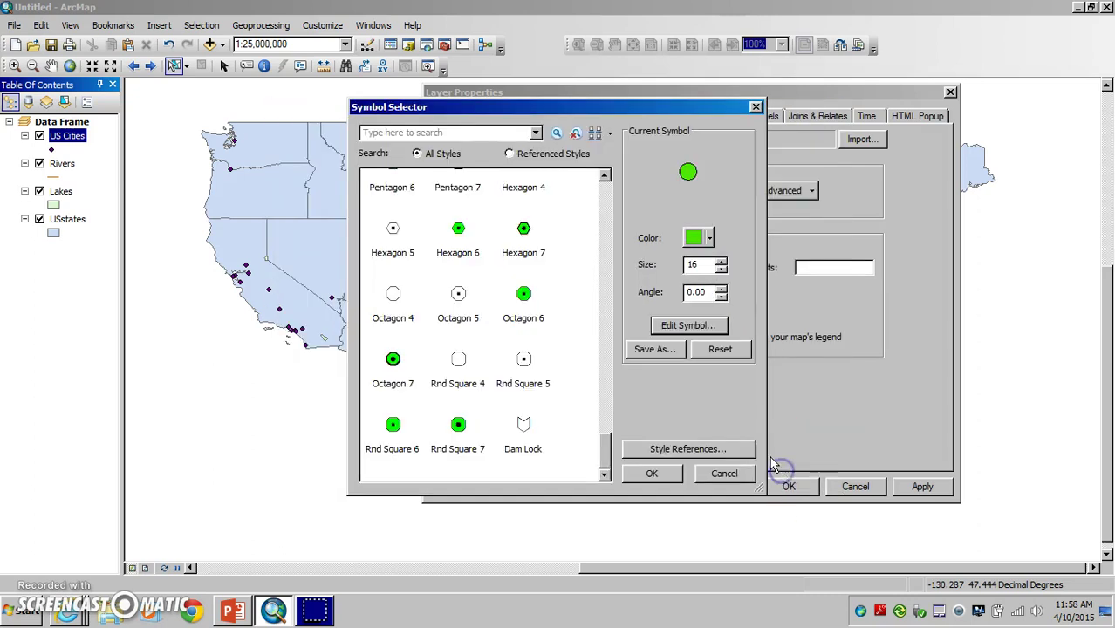
Step: Add the Crime Analysis style and pick its 'Burglary, Sailcraft' marker at size 18
{"action": "left_click", "coordinate": [660, 452]}
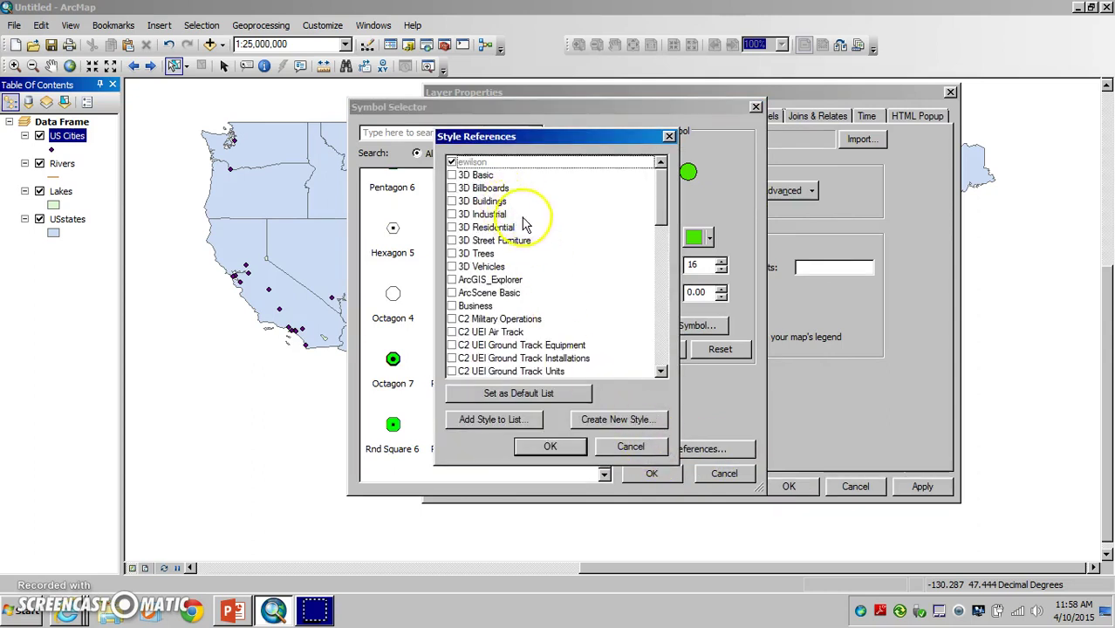
{"action": "scroll", "coordinate": [557, 242], "scroll_direction": "down", "scroll_amount": 4}
{"action": "scroll", "coordinate": [559, 245], "scroll_direction": "down", "scroll_amount": 2}
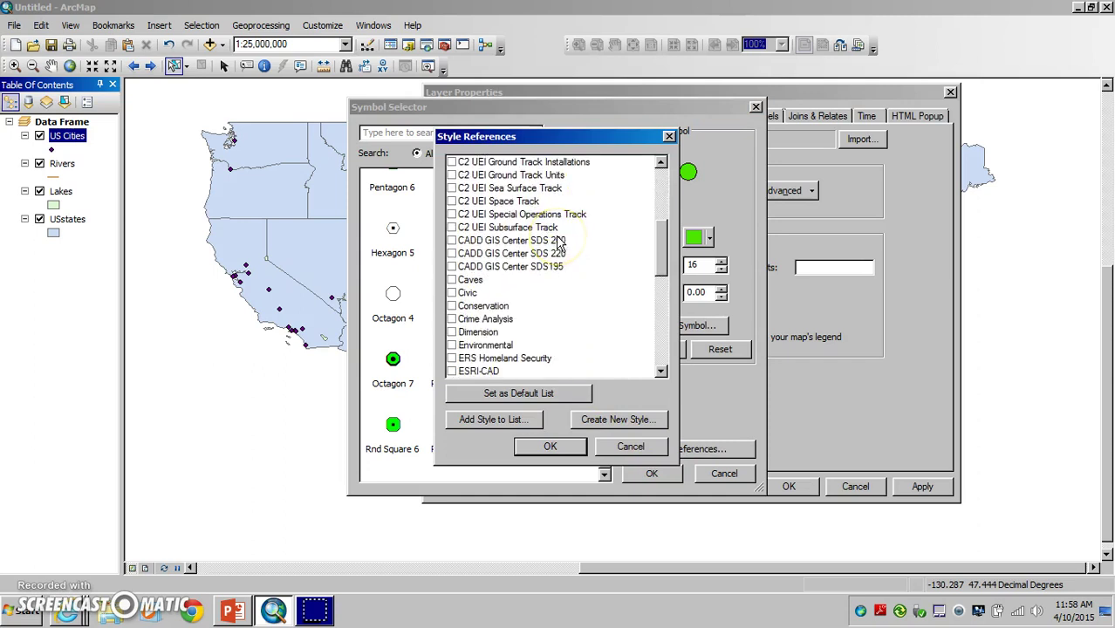
{"action": "scroll", "coordinate": [558, 314], "scroll_direction": "down", "scroll_amount": 1}
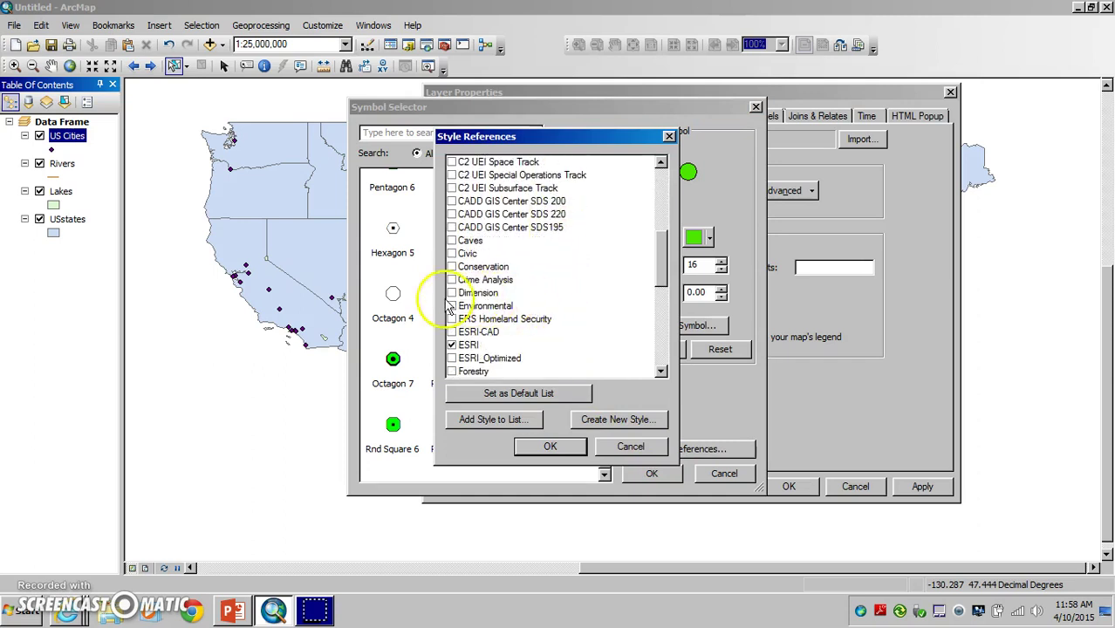
{"action": "left_click", "coordinate": [452, 280]}
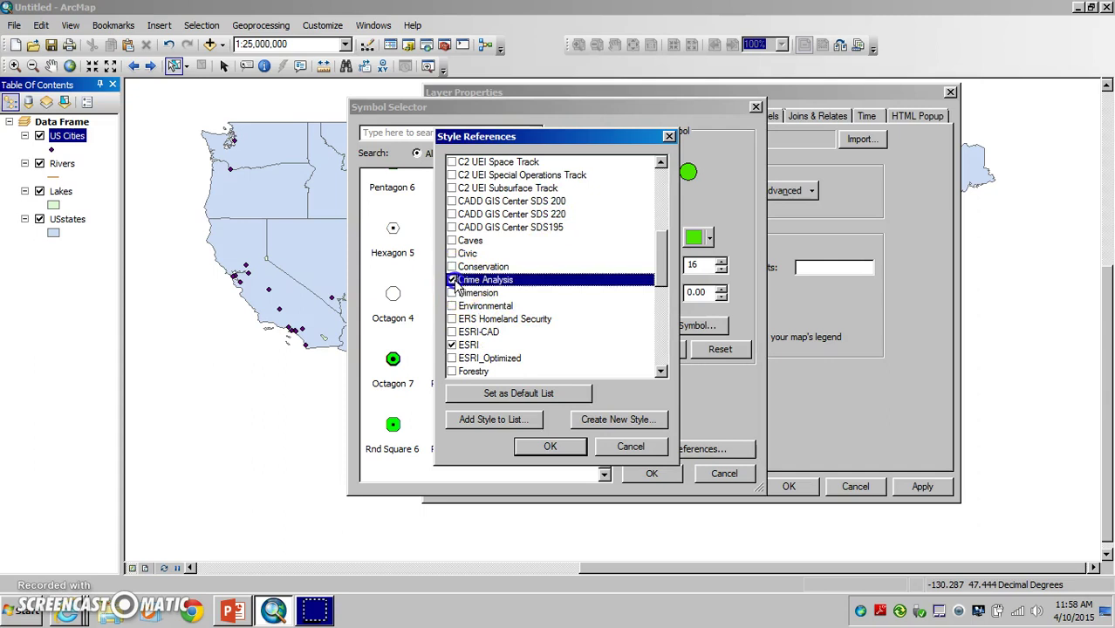
{"action": "left_click", "coordinate": [545, 447]}
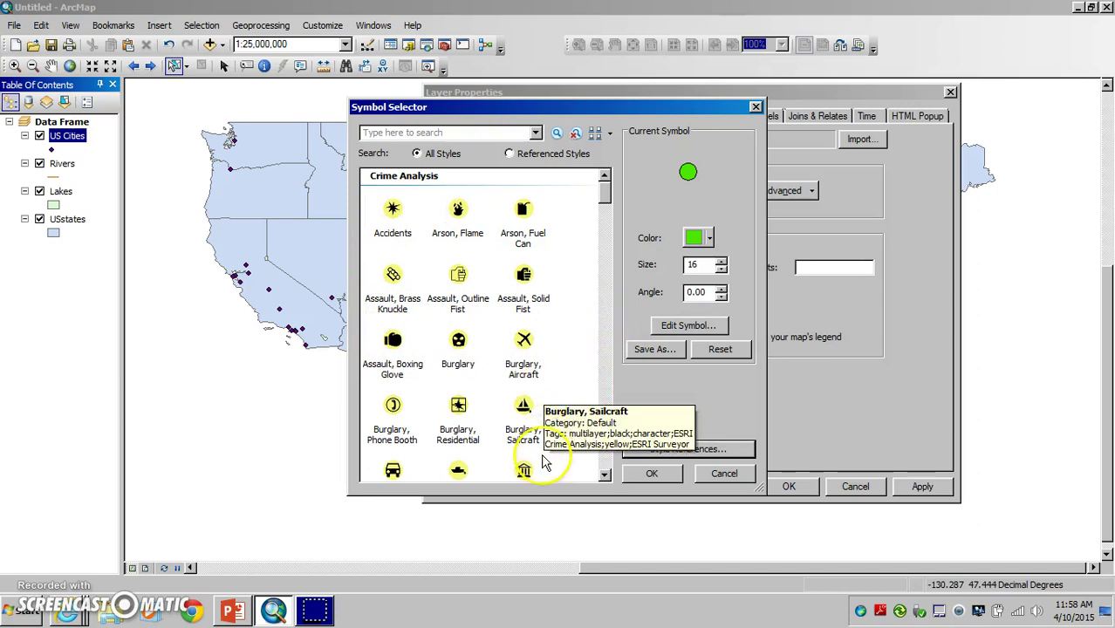
{"action": "left_click", "coordinate": [524, 410]}
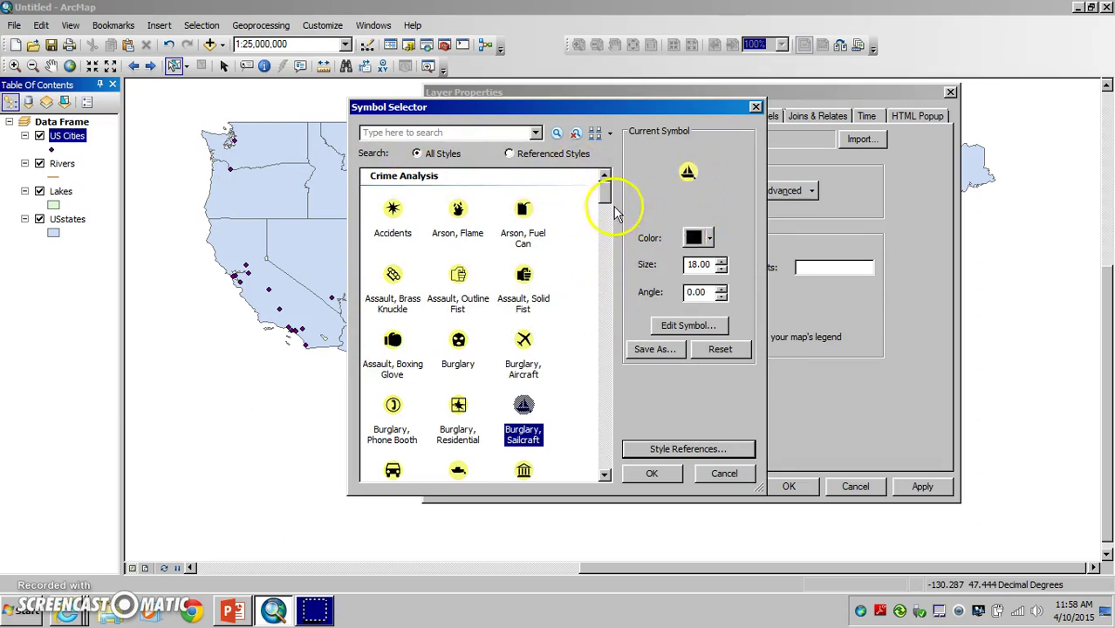
Step: Switch the city marker to Diamond 1 at size 20
{"action": "left_click_drag", "start_coordinate": [602, 189], "coordinate": [608, 328]}
{"action": "left_click", "coordinate": [538, 294]}
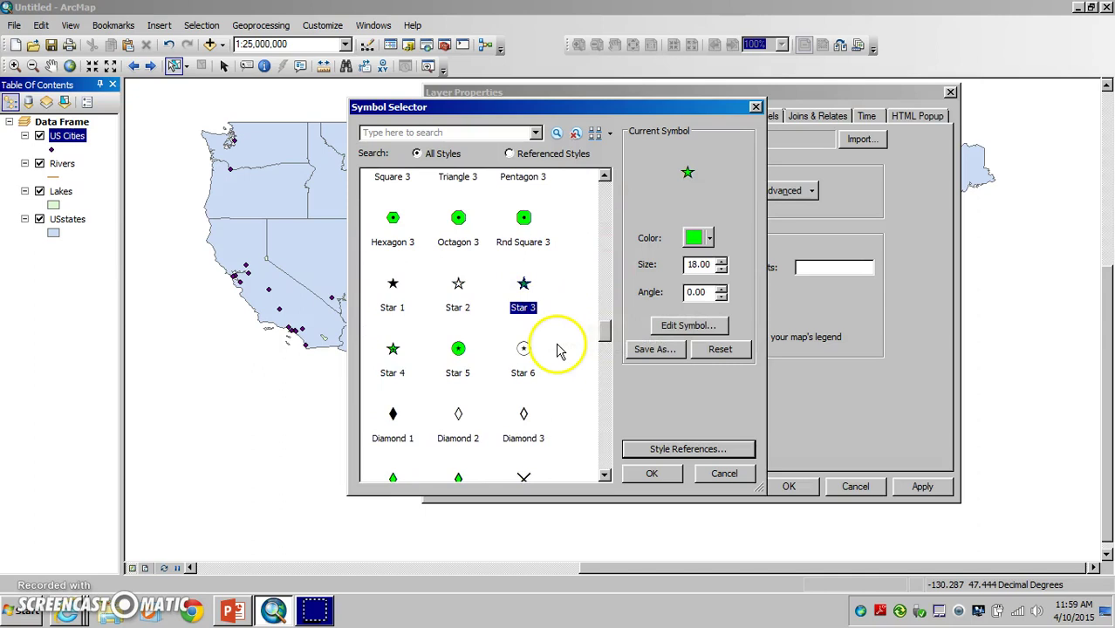
{"action": "left_click", "coordinate": [399, 416]}
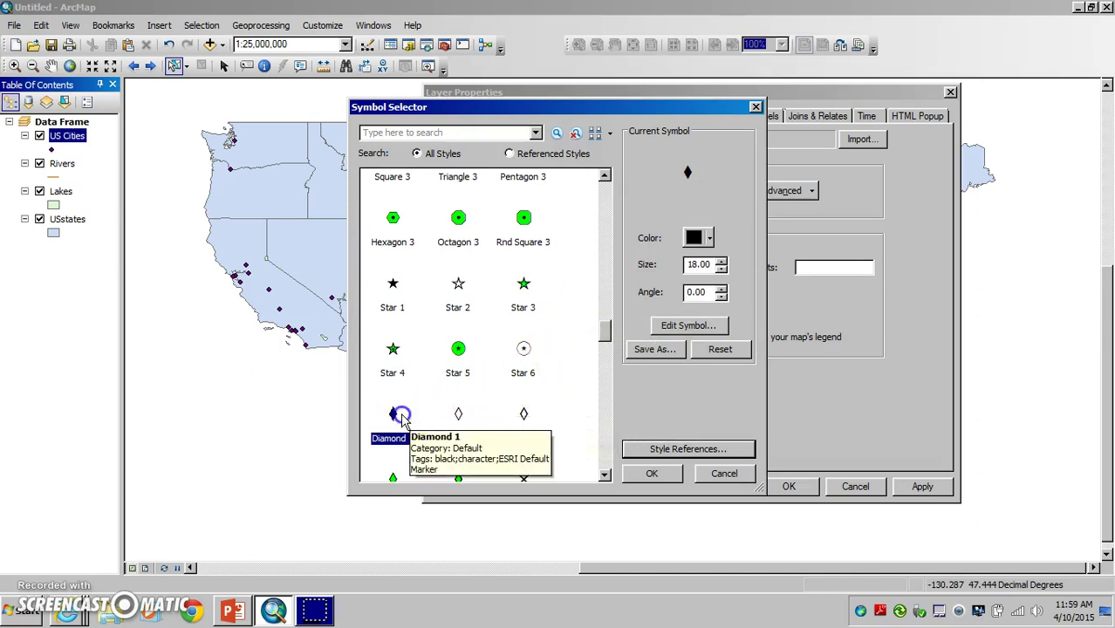
{"action": "left_click", "coordinate": [710, 238]}
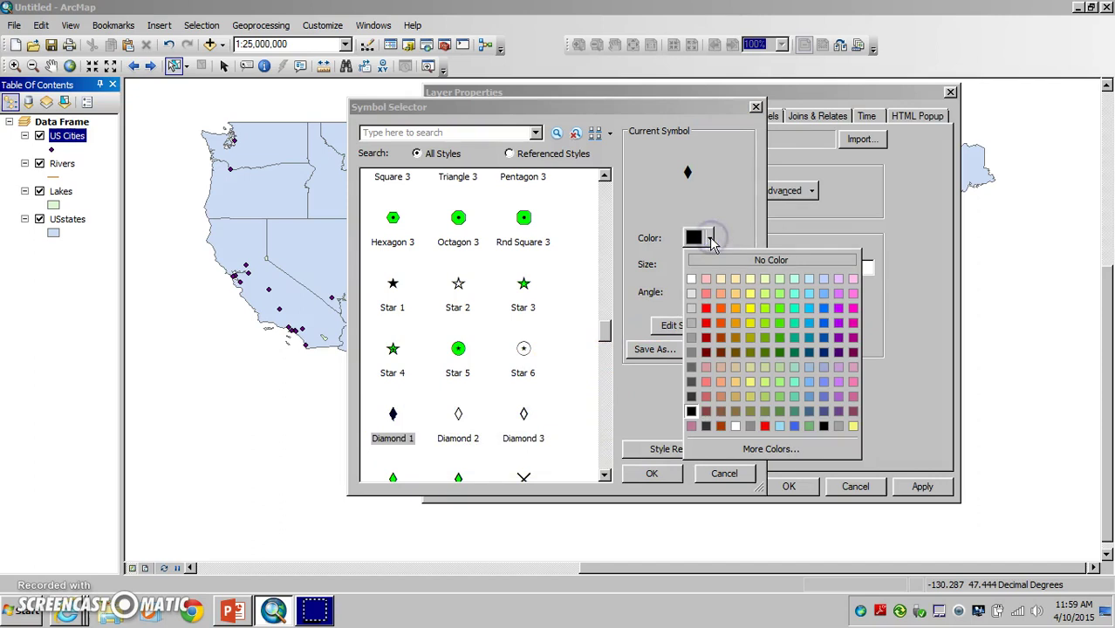
{"action": "left_click", "coordinate": [780, 324]}
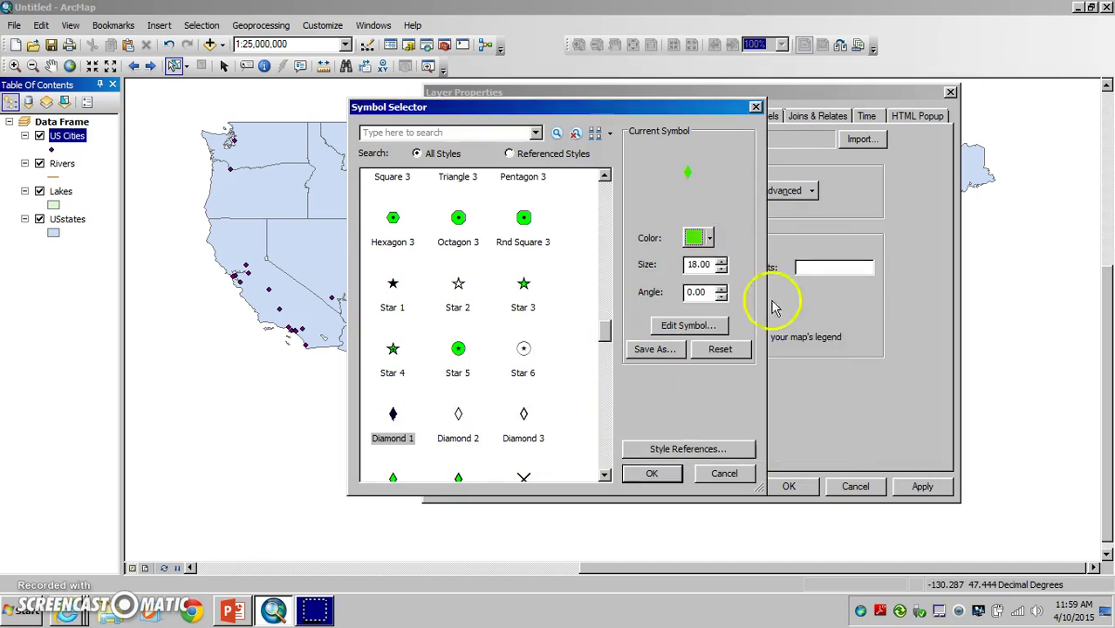
{"action": "left_click", "coordinate": [721, 261]}
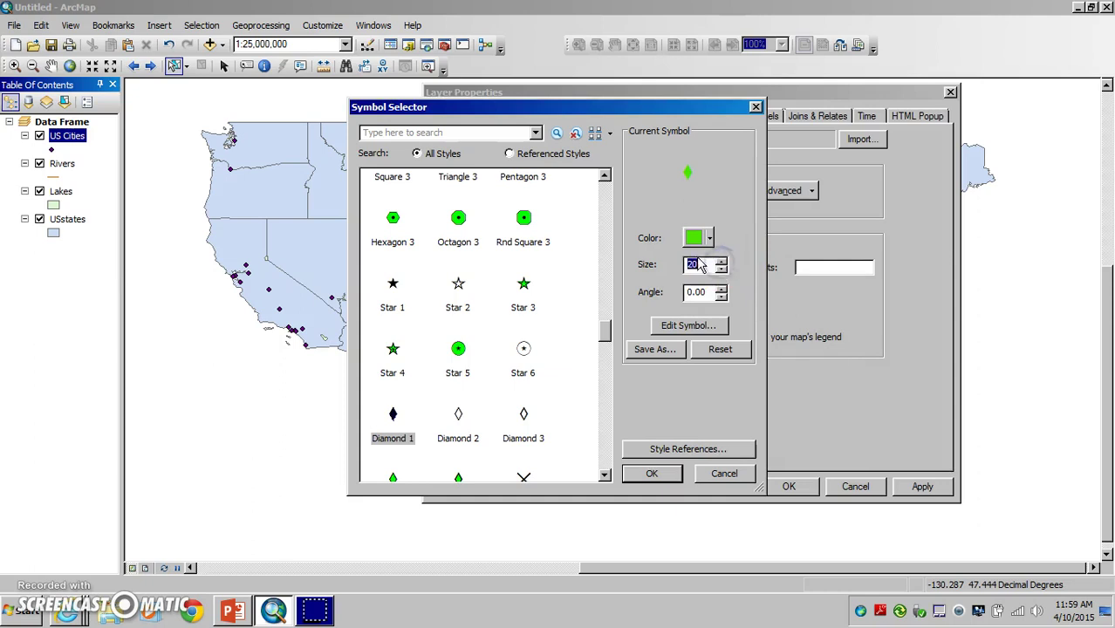
Step: Recolour the diamond orange-red and apply it to the US Cities layer
{"action": "left_click", "coordinate": [709, 237]}
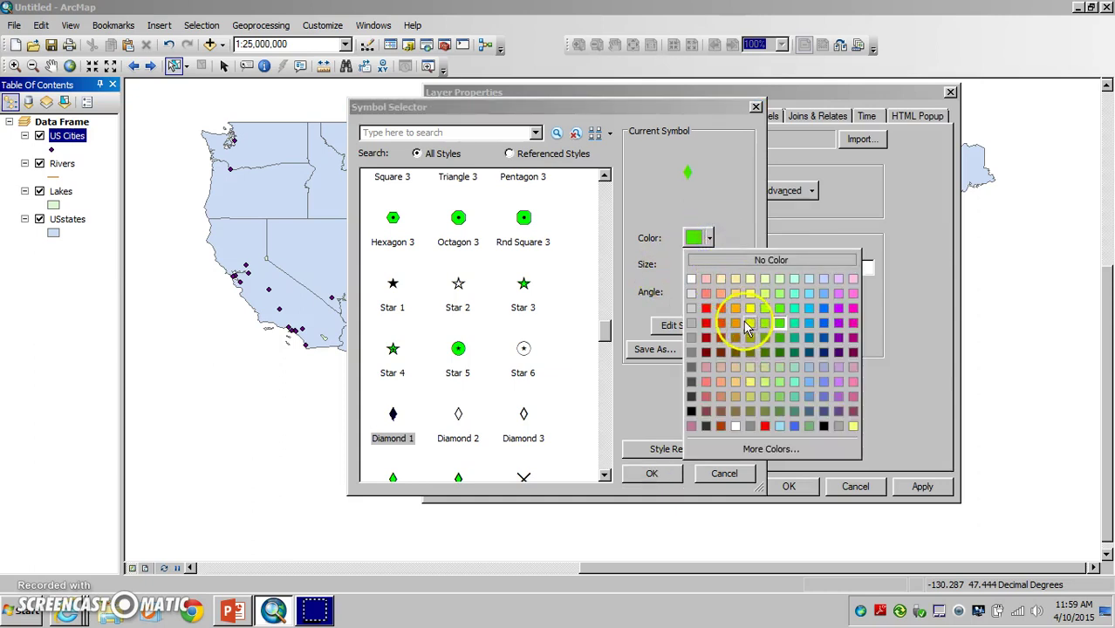
{"action": "left_click", "coordinate": [720, 323]}
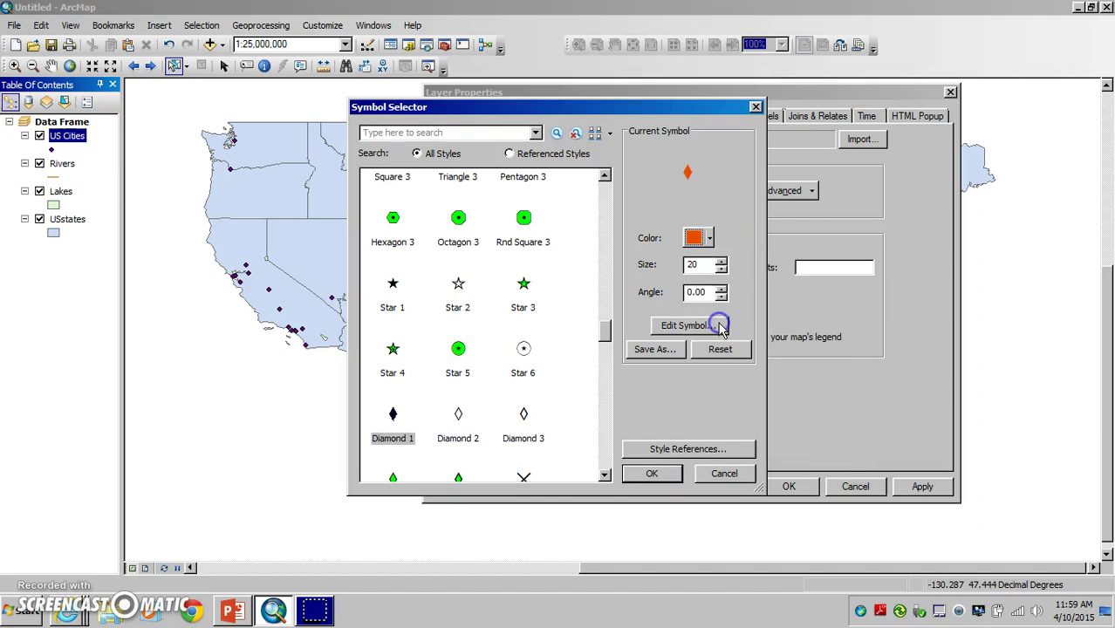
{"action": "left_click", "coordinate": [651, 472]}
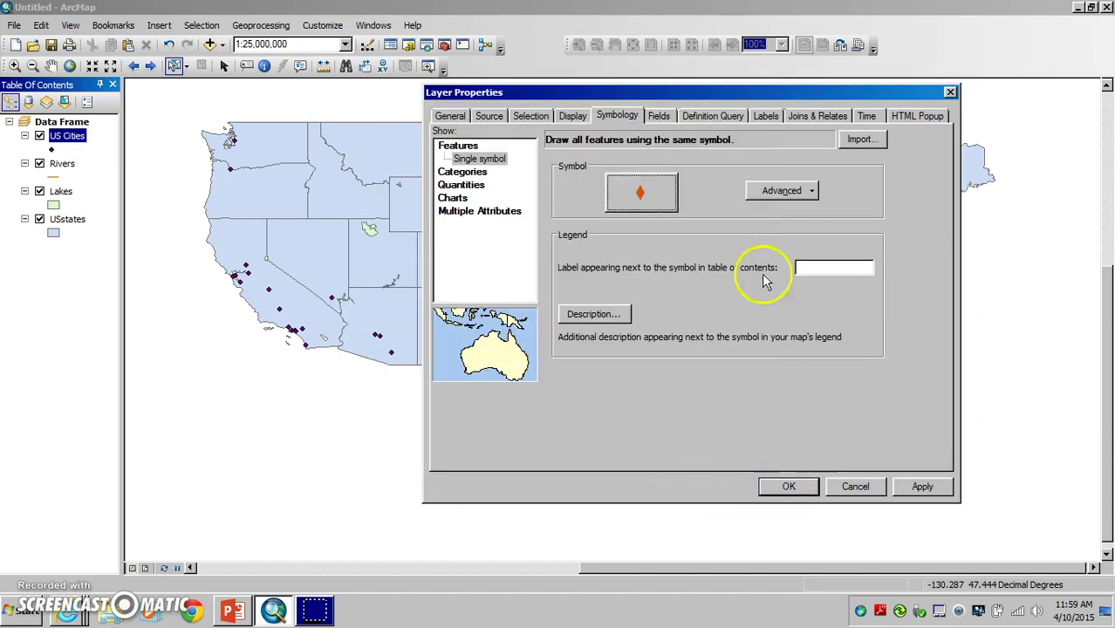
{"action": "left_click", "coordinate": [785, 486]}
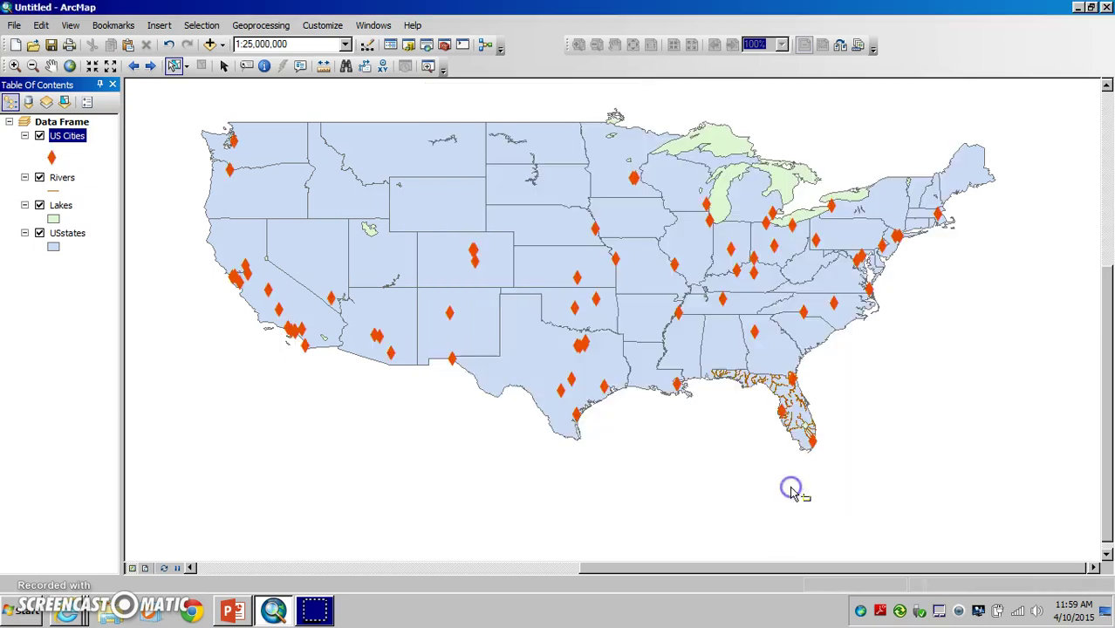
Step: Give the USstates layer a Hollow fill with a black outline of width 1
{"action": "right_click", "coordinate": [72, 243]}
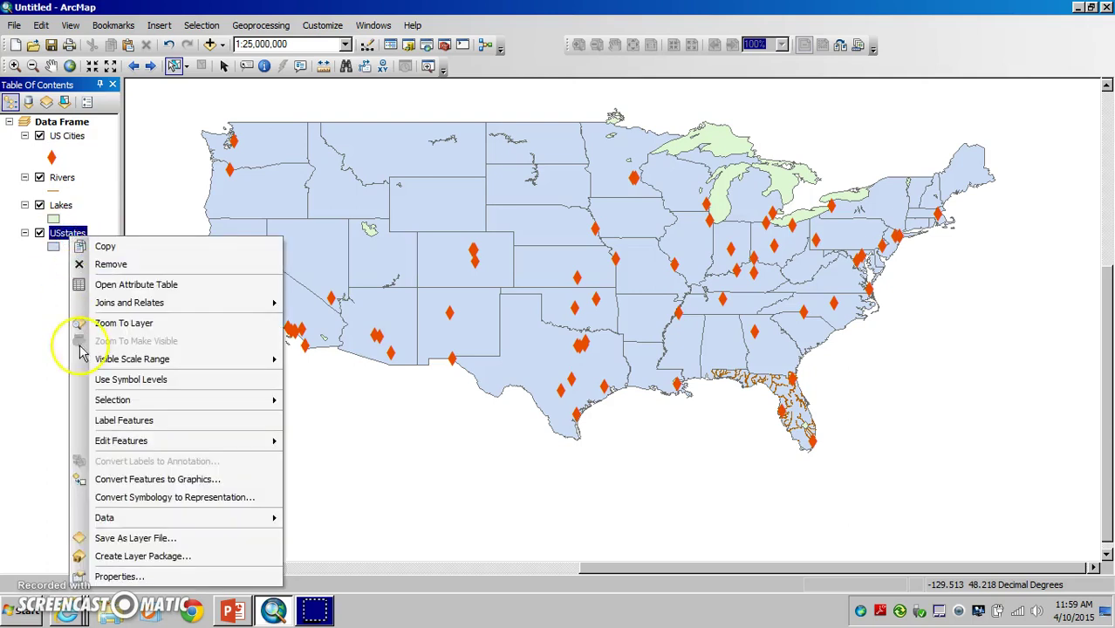
{"action": "left_click", "coordinate": [118, 578]}
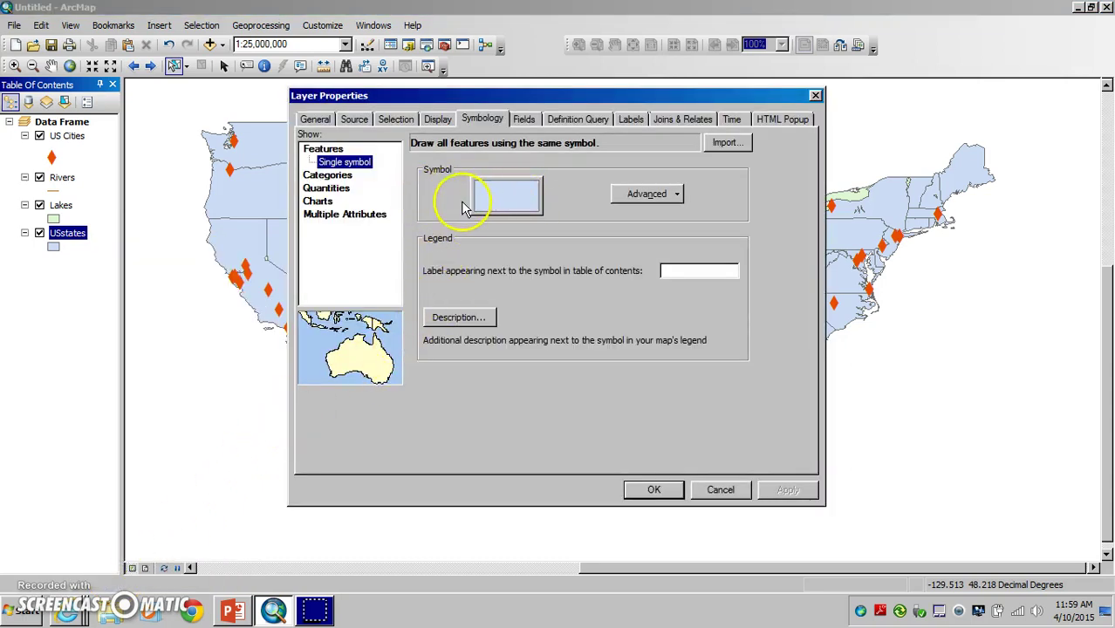
{"action": "left_click", "coordinate": [518, 195]}
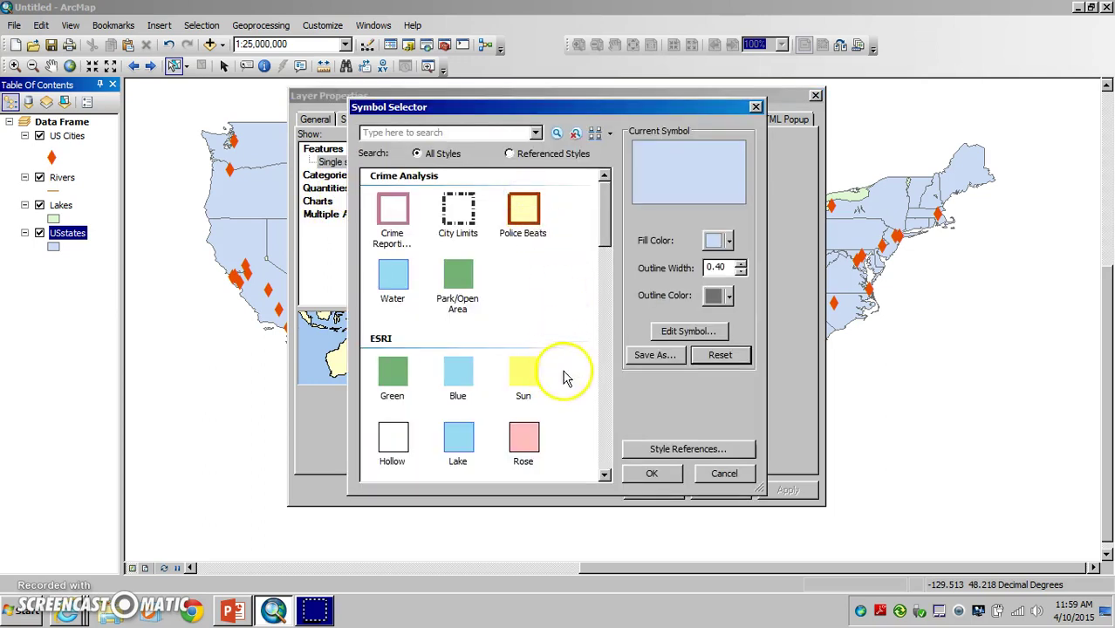
{"action": "left_click_drag", "start_coordinate": [604, 222], "coordinate": [608, 268]}
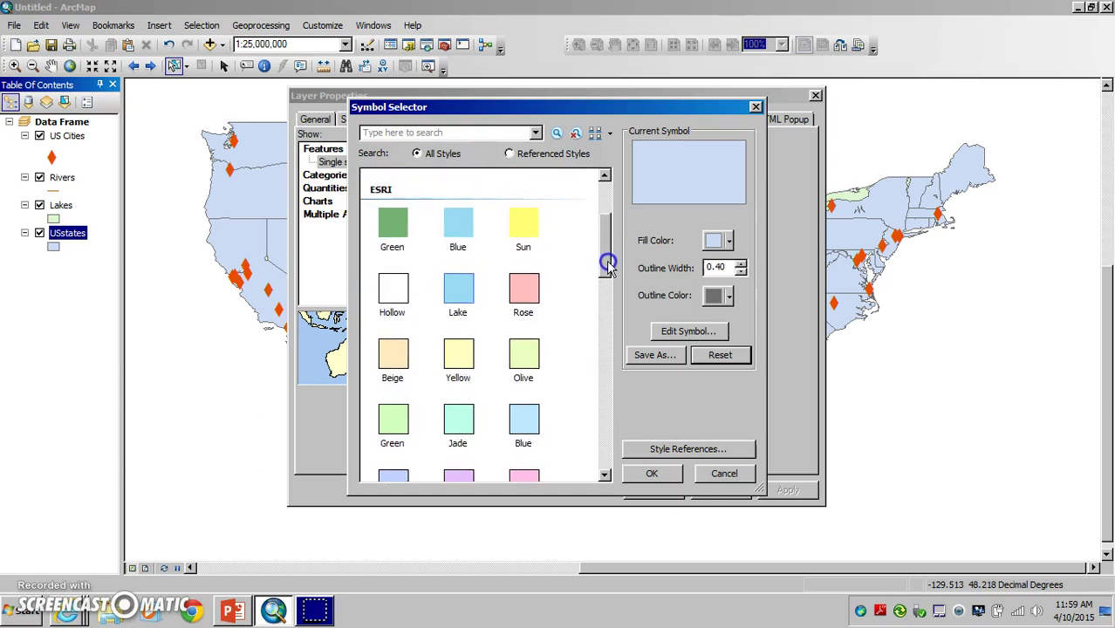
{"action": "left_click", "coordinate": [397, 292]}
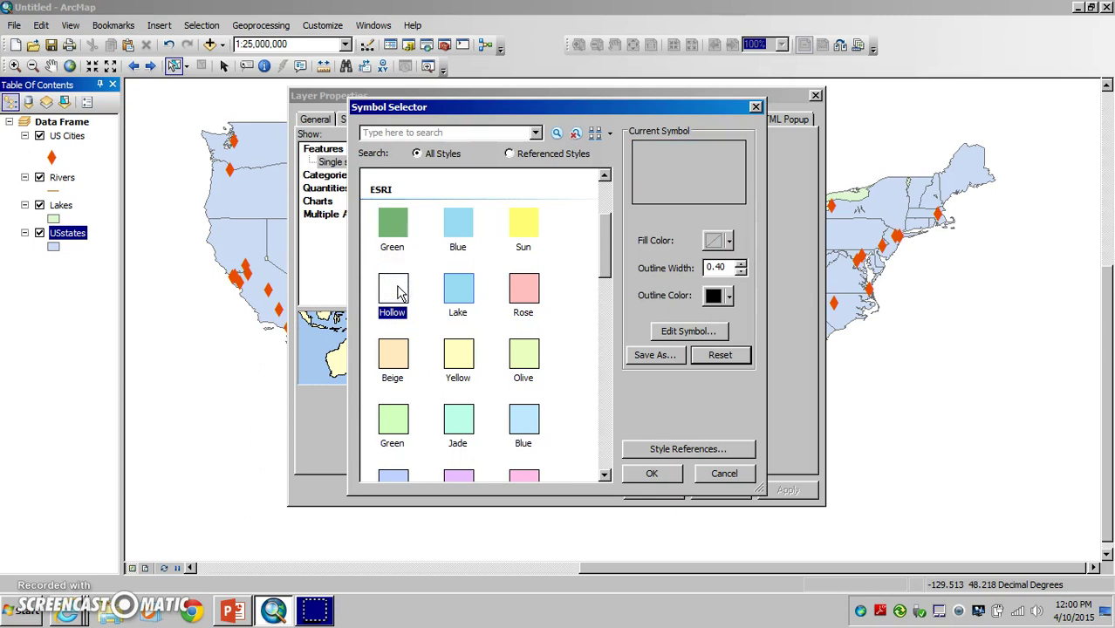
{"action": "left_click", "coordinate": [740, 266]}
{"action": "left_click", "coordinate": [740, 263]}
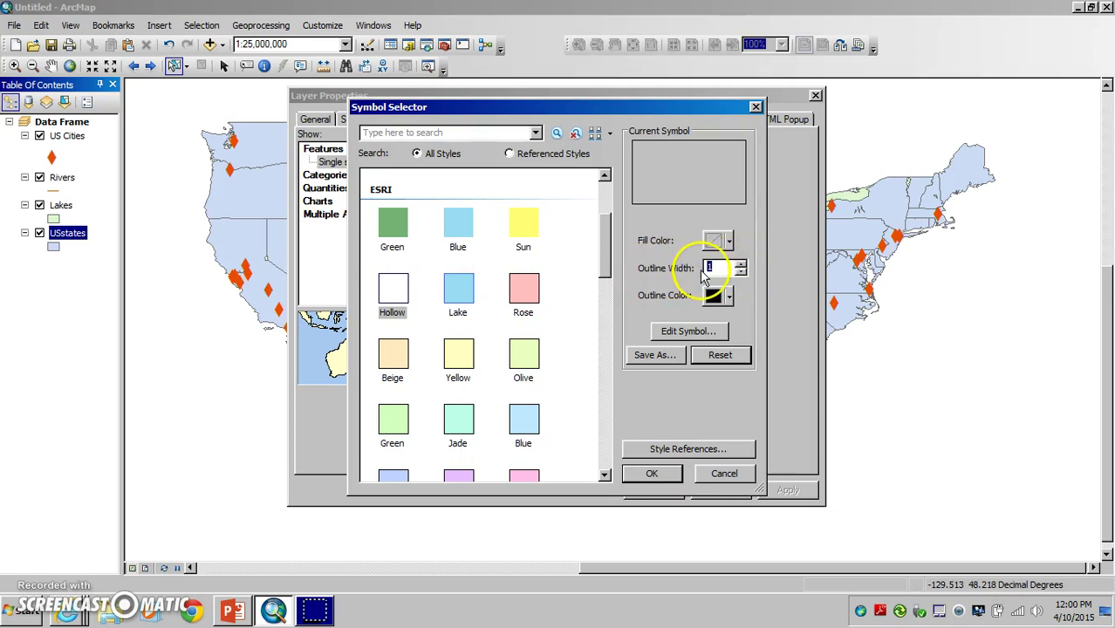
{"action": "left_click", "coordinate": [655, 477]}
{"action": "left_click", "coordinate": [650, 488]}
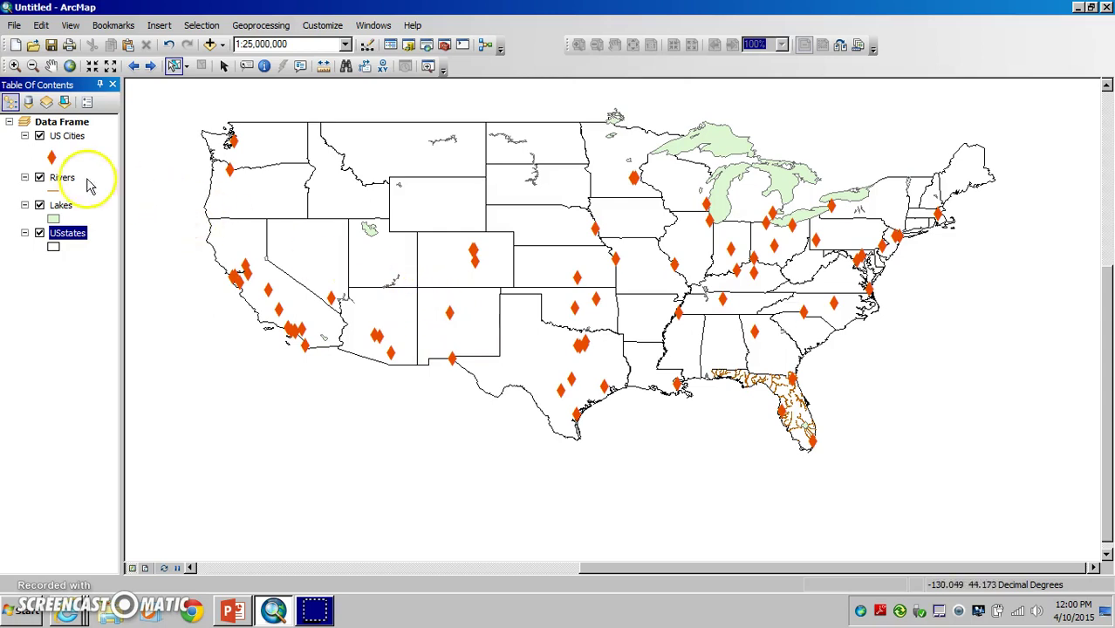
Step: Switch US Cities symbology to Categories > Unique values with CAPITAL as the value field
{"action": "right_click", "coordinate": [75, 144]}
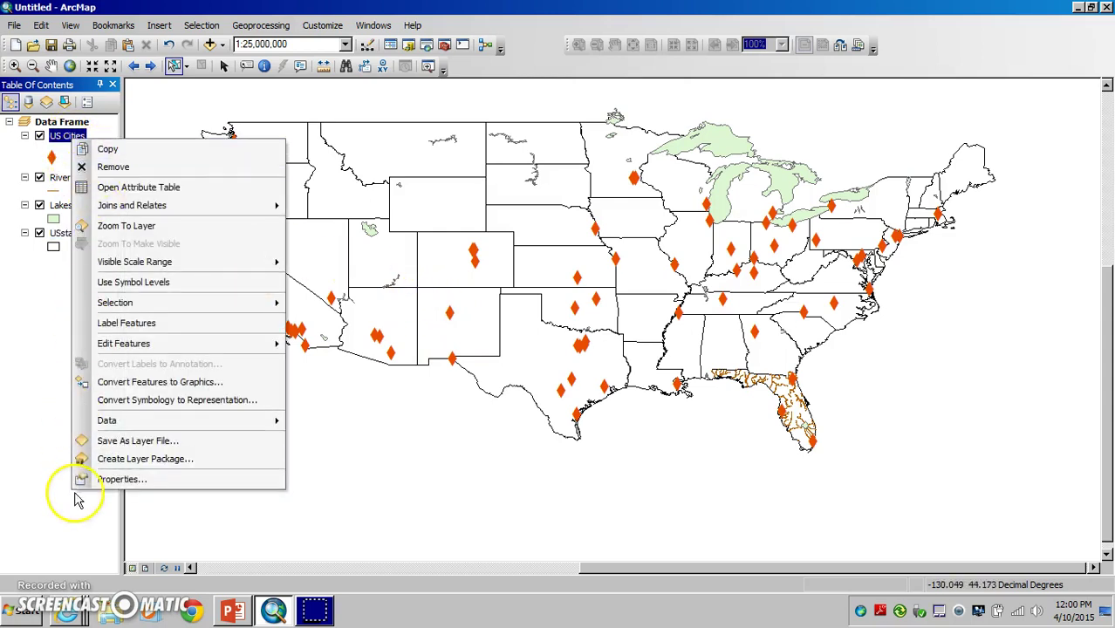
{"action": "left_click", "coordinate": [117, 480]}
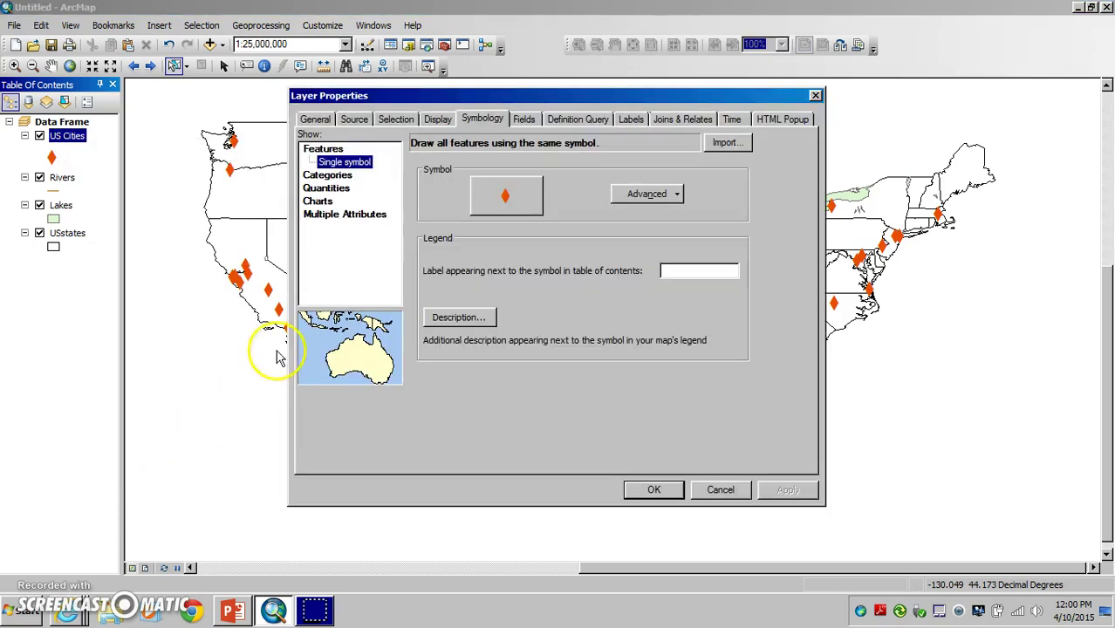
{"action": "left_click", "coordinate": [337, 177]}
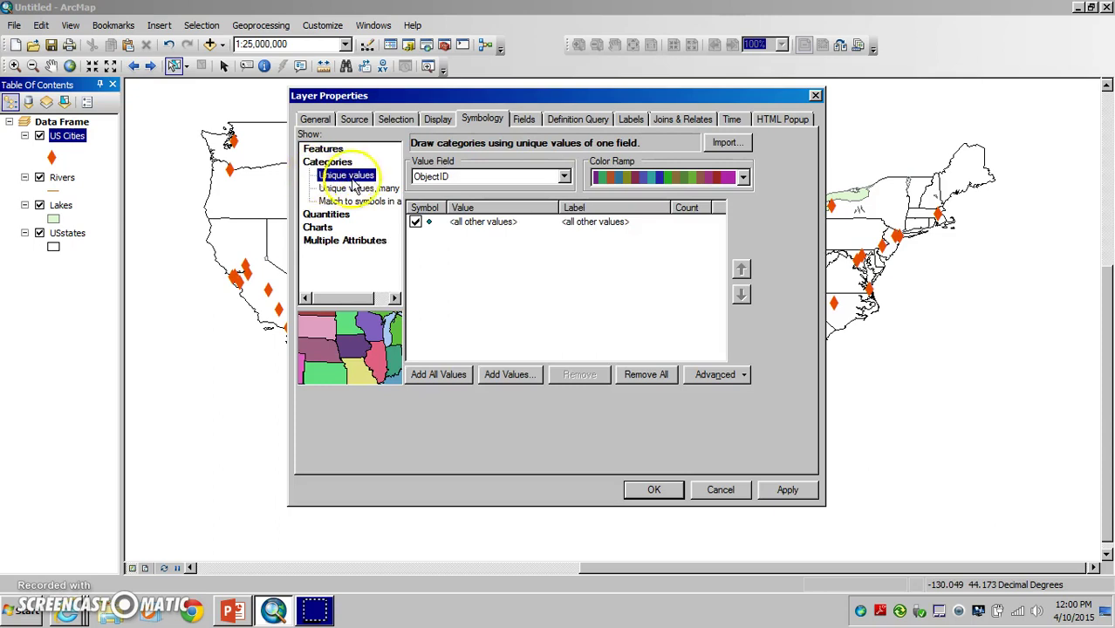
{"action": "left_click", "coordinate": [365, 180]}
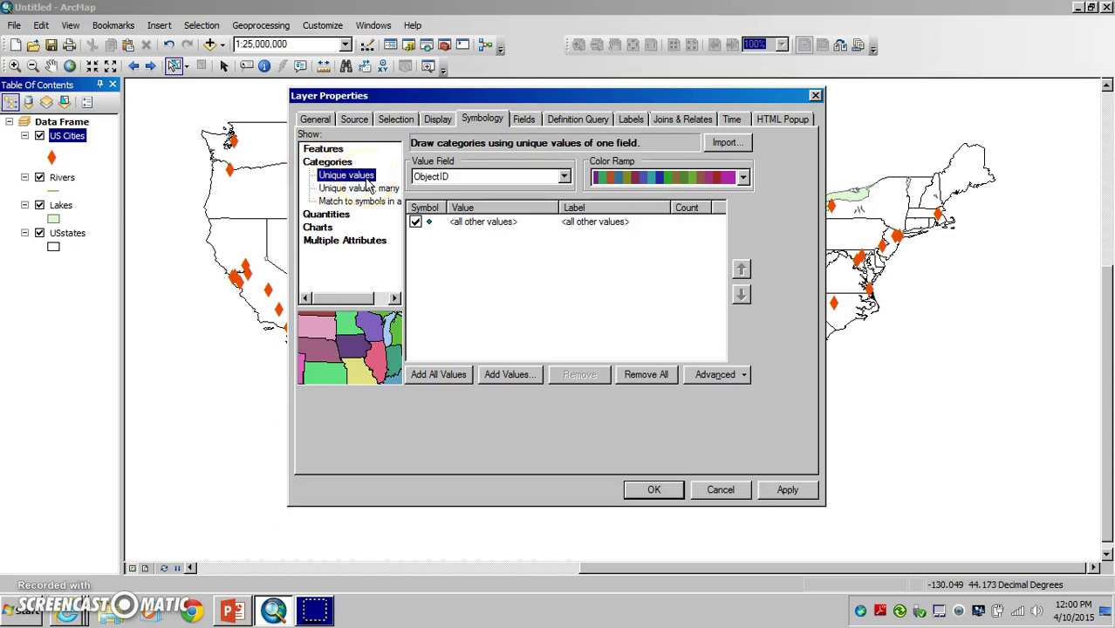
{"action": "left_click", "coordinate": [436, 176]}
{"action": "left_click", "coordinate": [464, 176]}
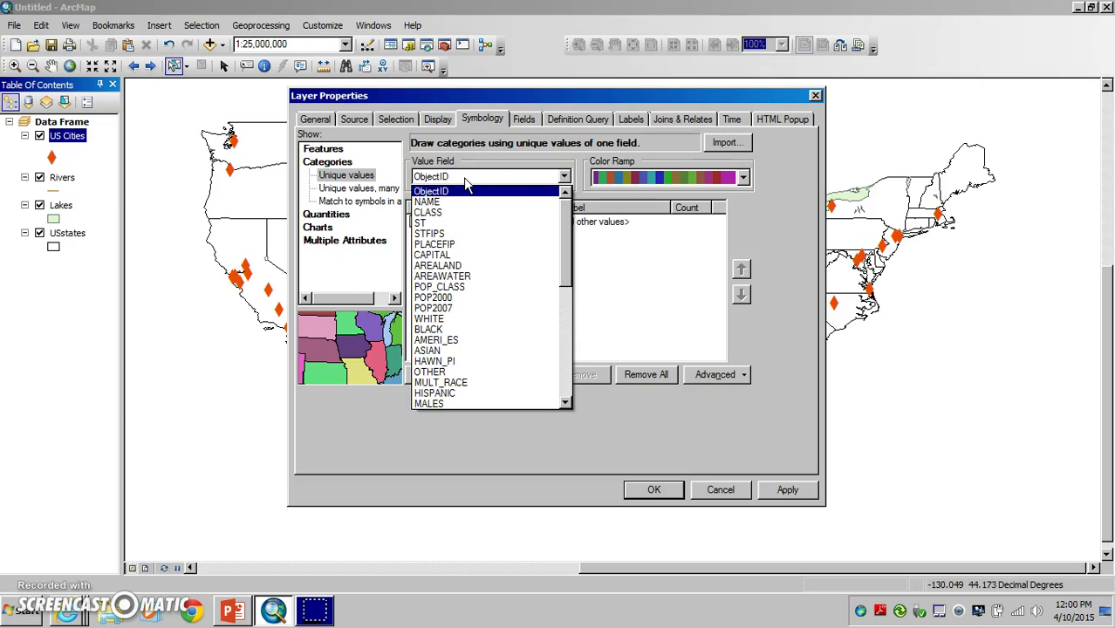
{"action": "left_click_drag", "start_coordinate": [460, 254], "coordinate": [420, 264]}
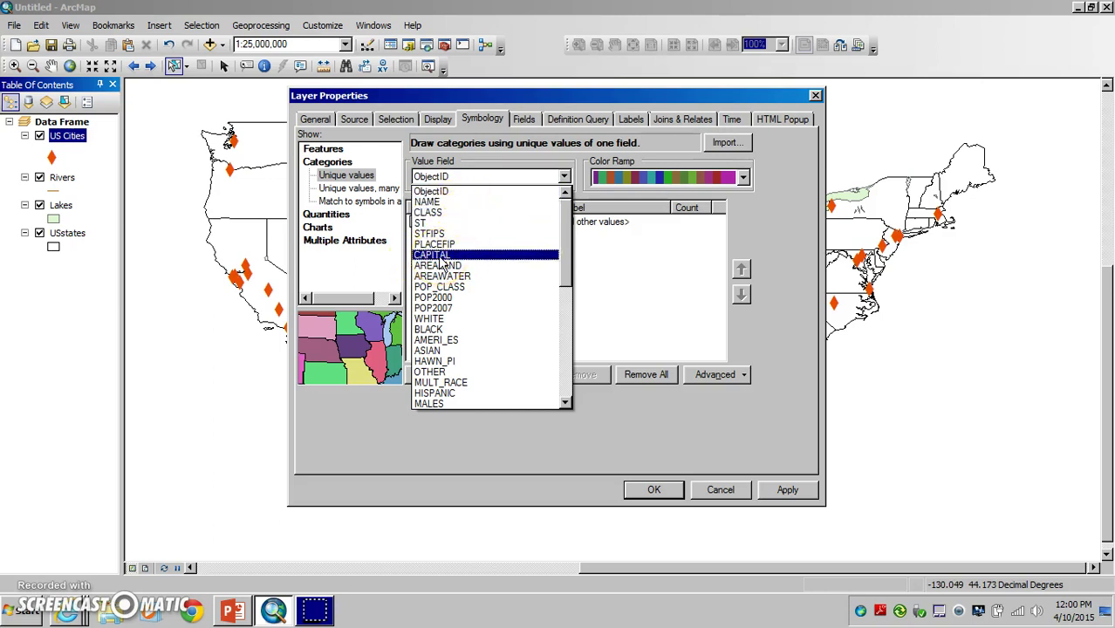
{"action": "left_click", "coordinate": [441, 260]}
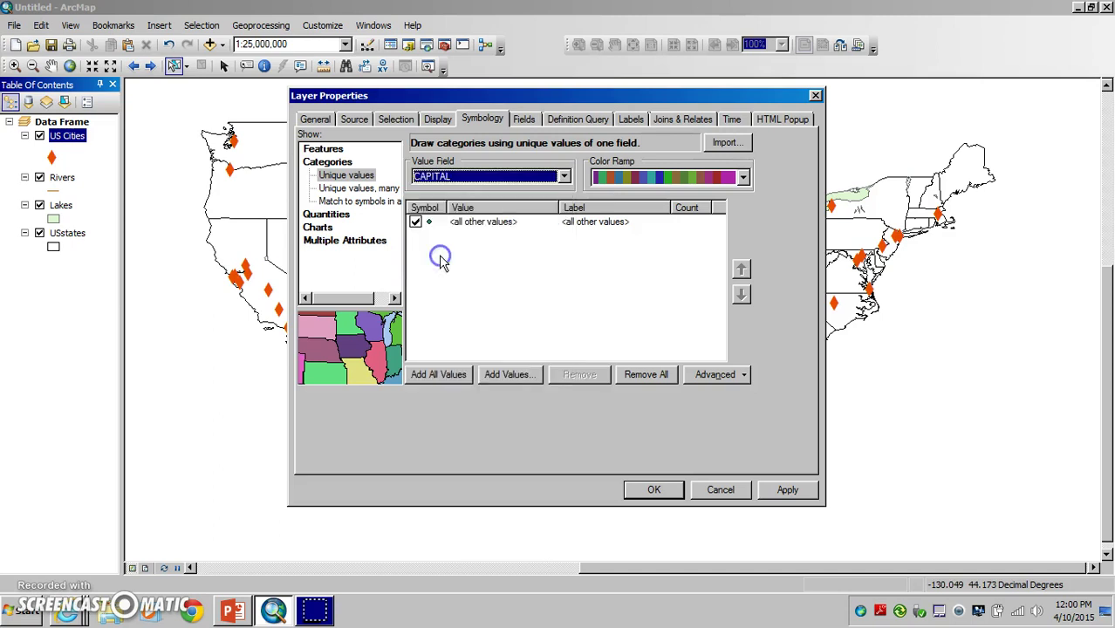
Step: Add all CAPITAL values, uncheck <all other values>, and pick a different colour ramp
{"action": "left_click", "coordinate": [443, 375]}
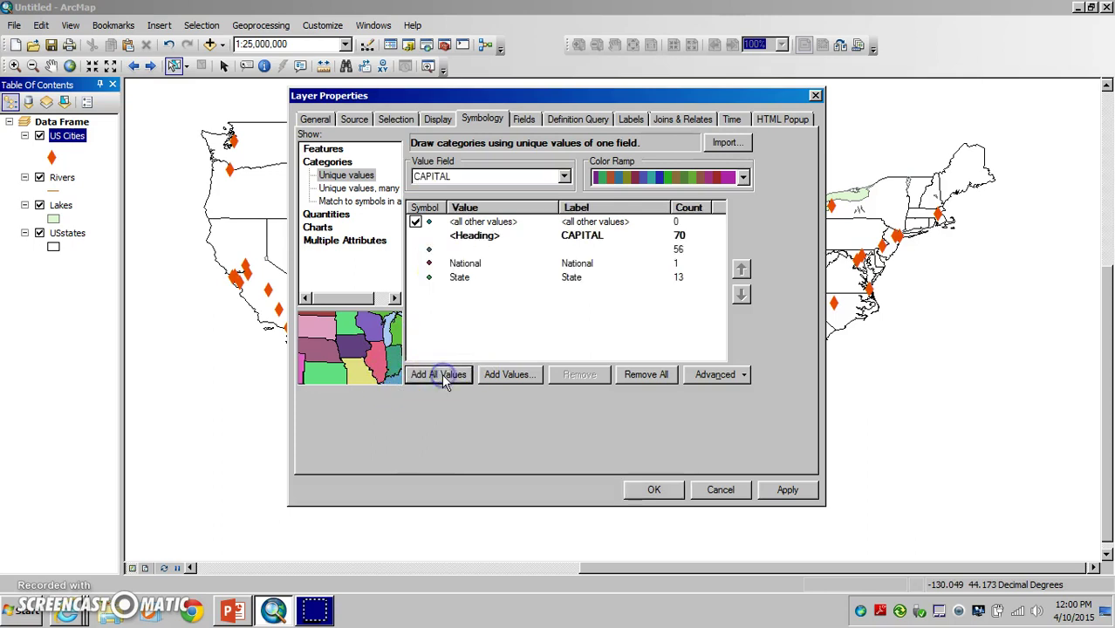
{"action": "left_click", "coordinate": [416, 223]}
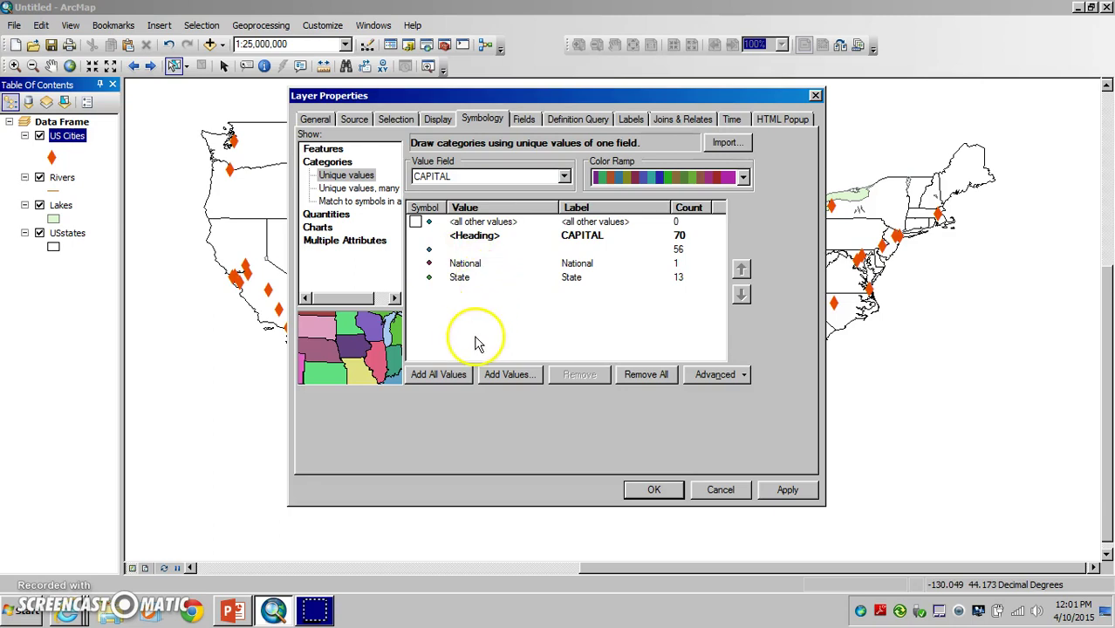
{"action": "left_click", "coordinate": [633, 177]}
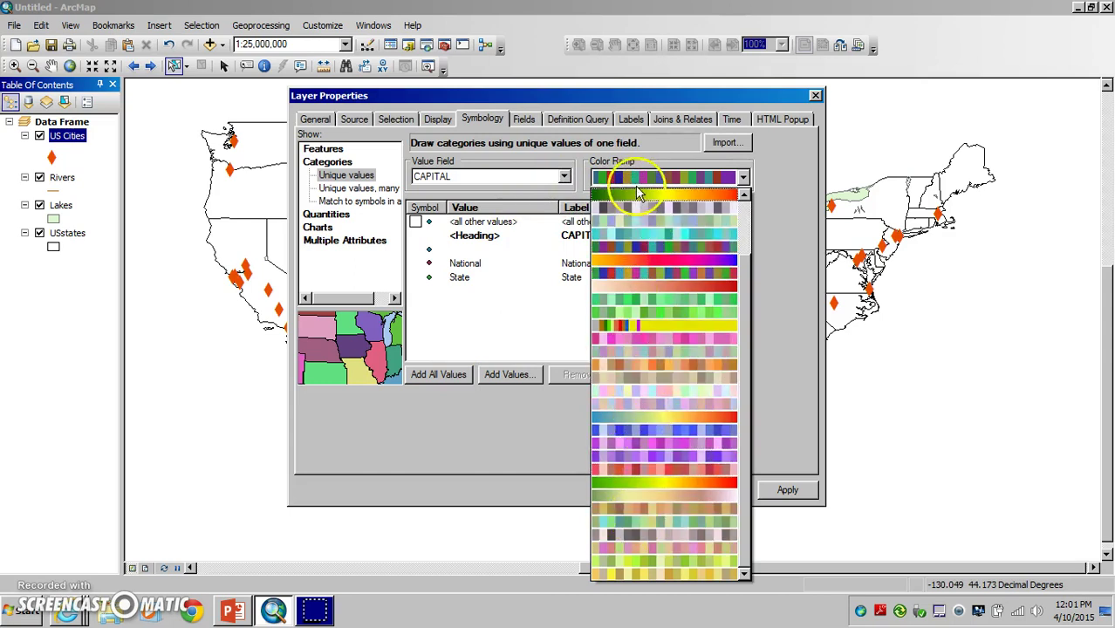
{"action": "left_click", "coordinate": [626, 194]}
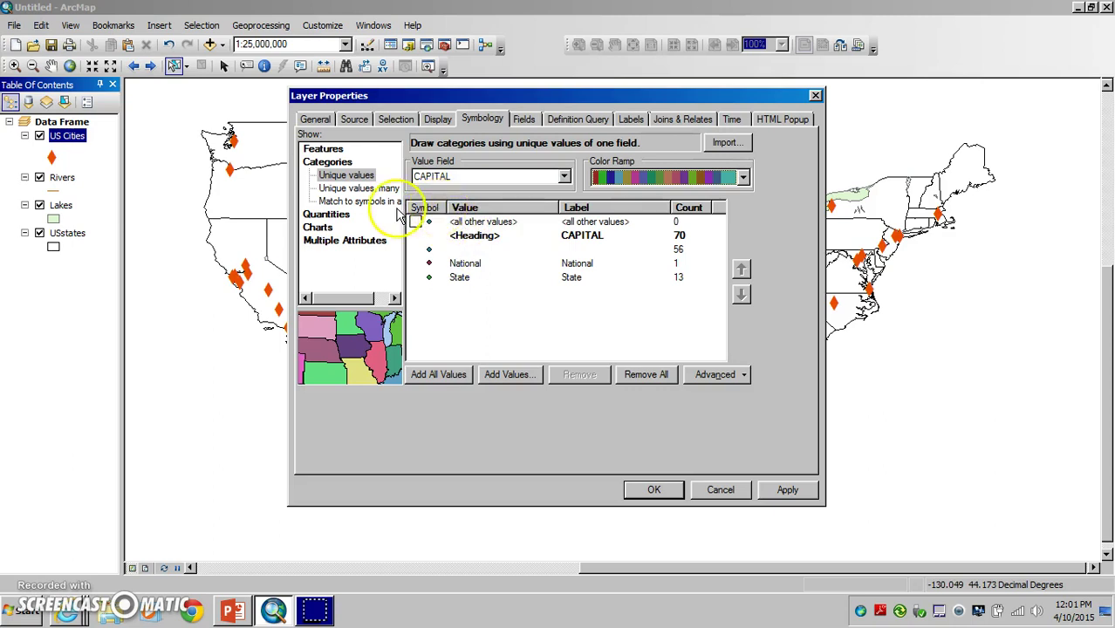
Step: Apply the green Diamond 4 symbol to all CAPITAL categories at once
{"action": "right_click", "coordinate": [435, 214]}
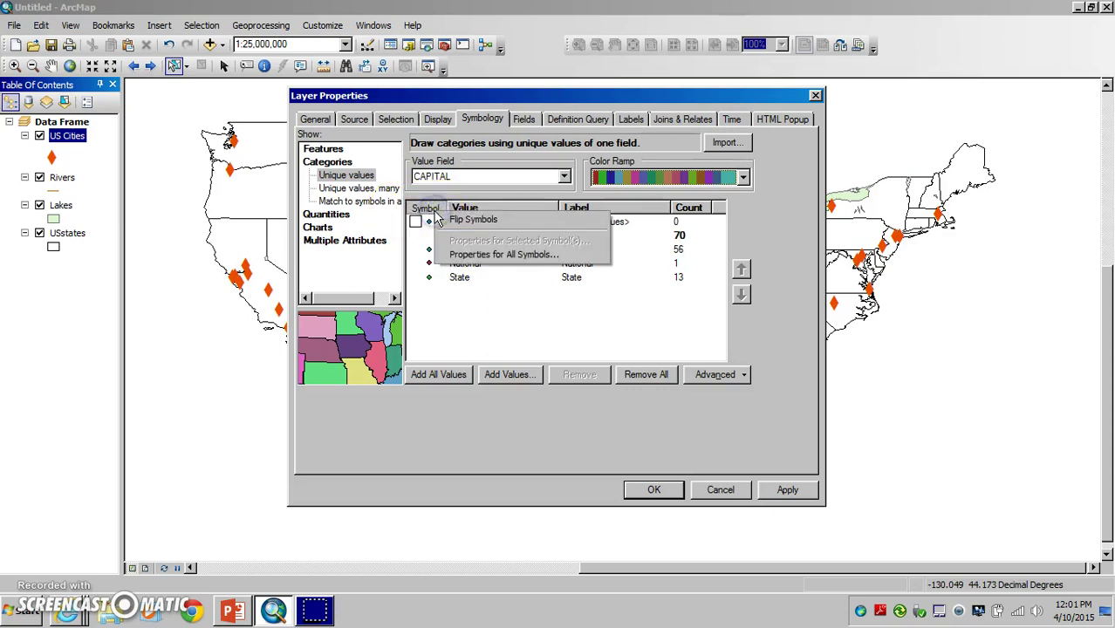
{"action": "left_click", "coordinate": [463, 255]}
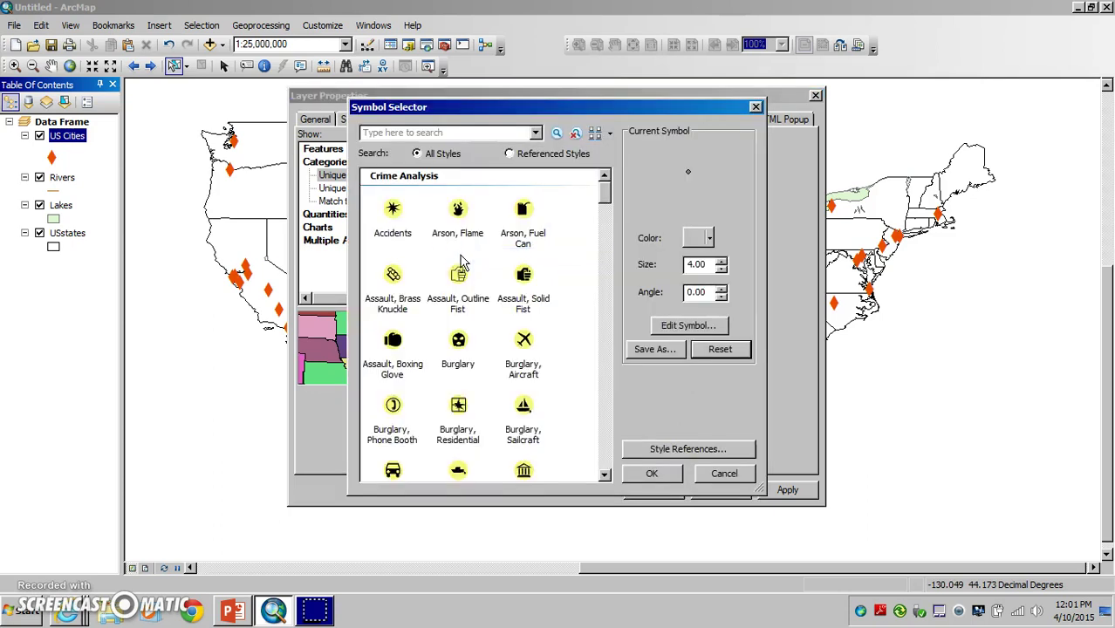
{"action": "left_click_drag", "start_coordinate": [603, 181], "coordinate": [606, 341]}
{"action": "left_click", "coordinate": [393, 332]}
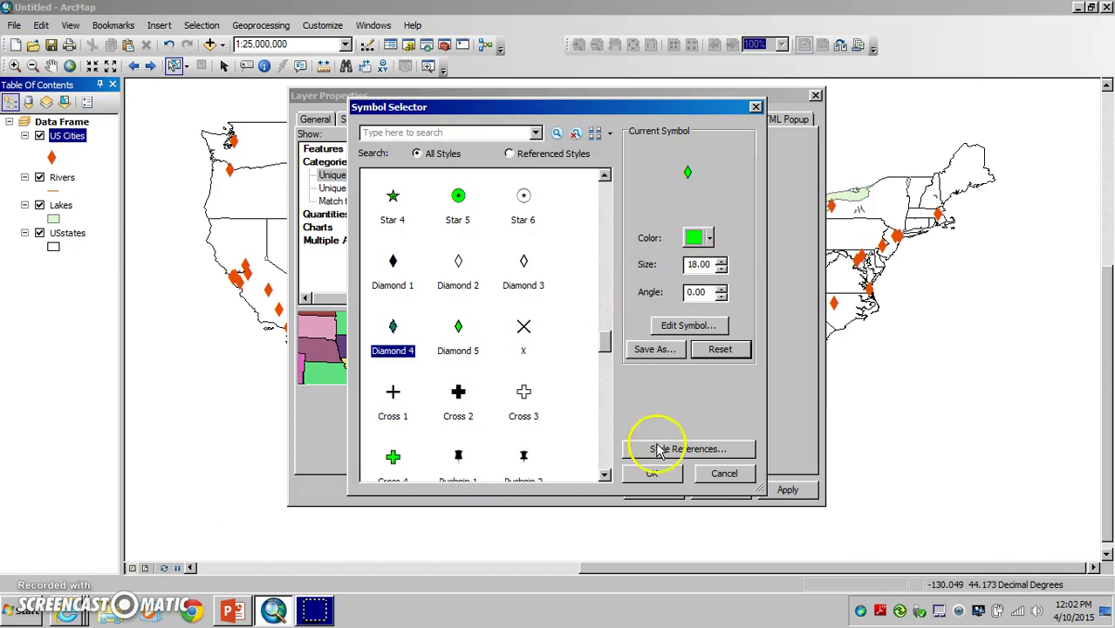
{"action": "left_click", "coordinate": [651, 473]}
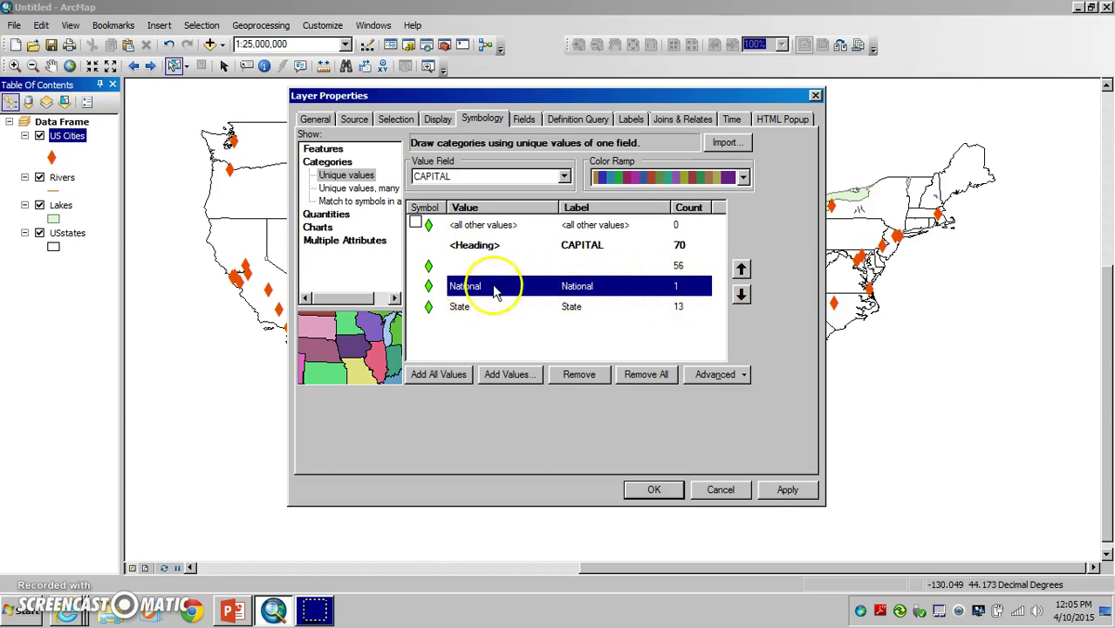
Step: Move the National category below State in the values list
{"action": "left_click", "coordinate": [740, 296]}
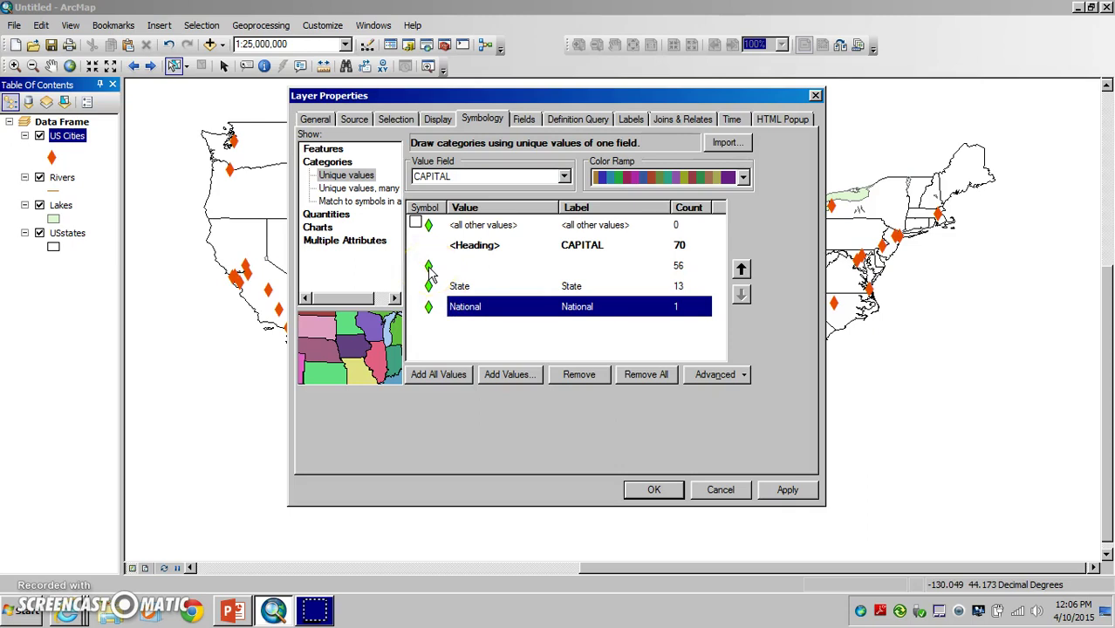
Step: Make the blank-capital cities a smaller light Beryl Green diamond
{"action": "double_click", "coordinate": [428, 267]}
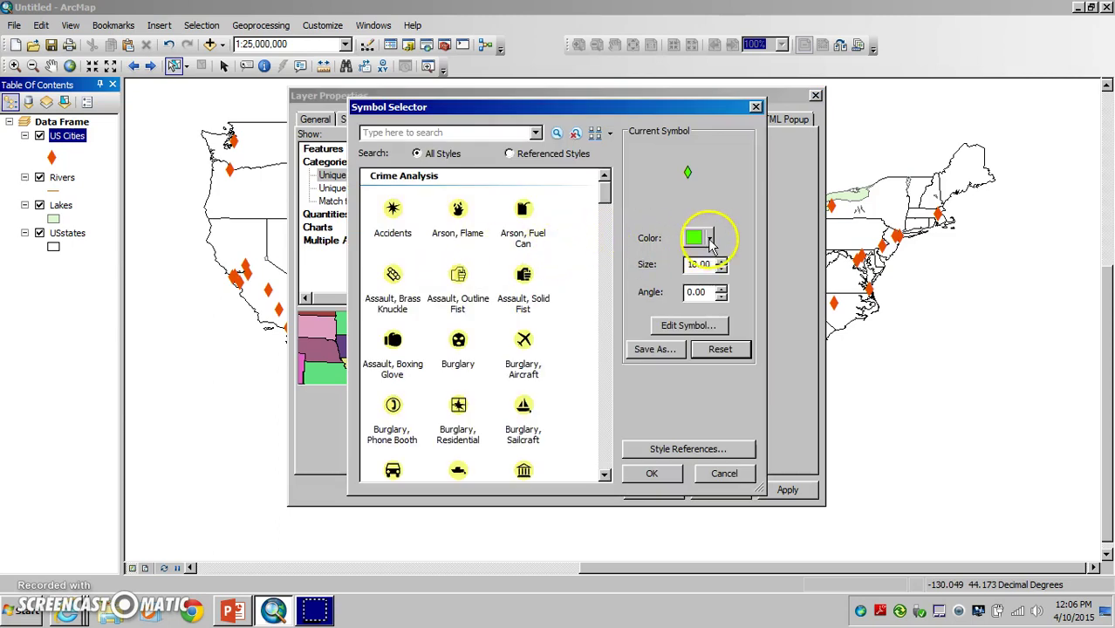
{"action": "left_click", "coordinate": [709, 237]}
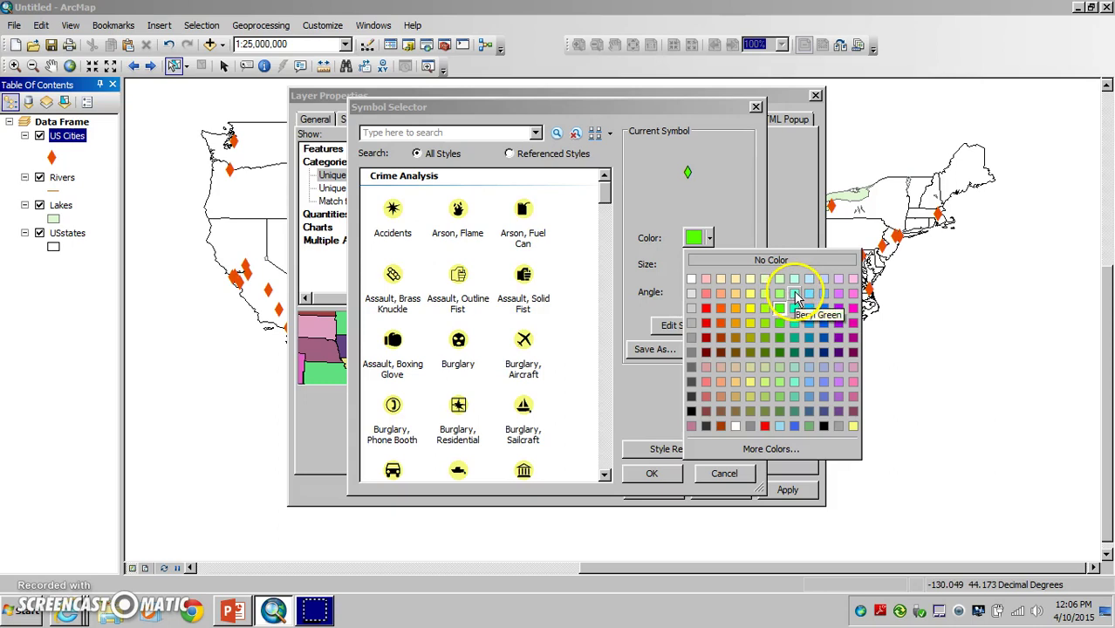
{"action": "left_click", "coordinate": [794, 297]}
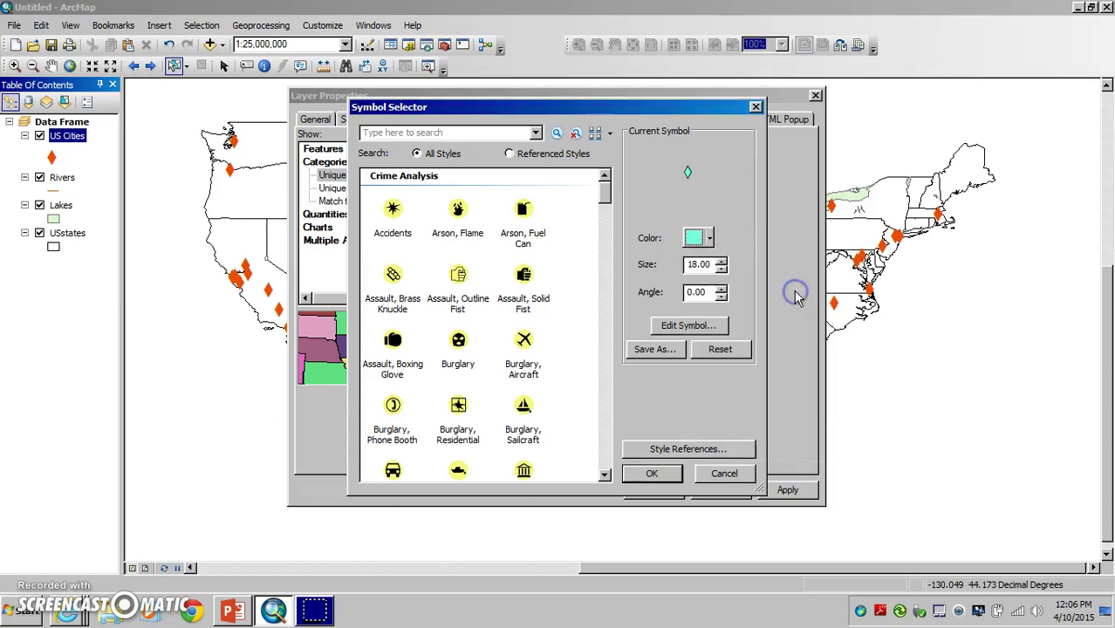
{"action": "left_click", "coordinate": [720, 269]}
{"action": "left_click", "coordinate": [720, 269]}
{"action": "left_click", "coordinate": [720, 268]}
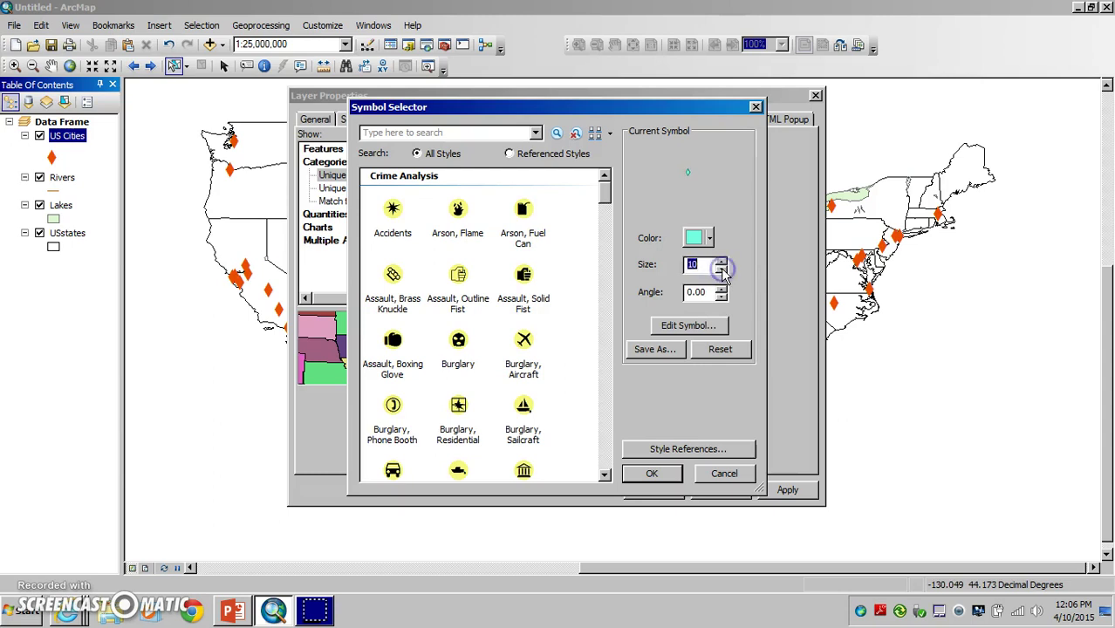
{"action": "left_click", "coordinate": [654, 476]}
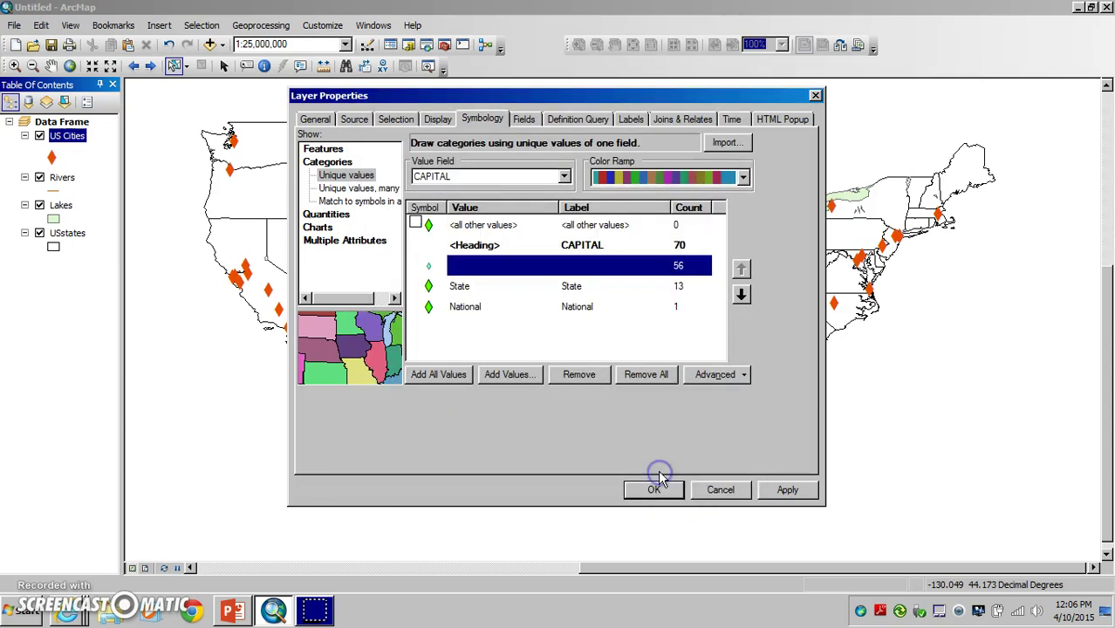
Step: Give the State capitals class a blue diamond symbol at an adjusted size
{"action": "double_click", "coordinate": [427, 288]}
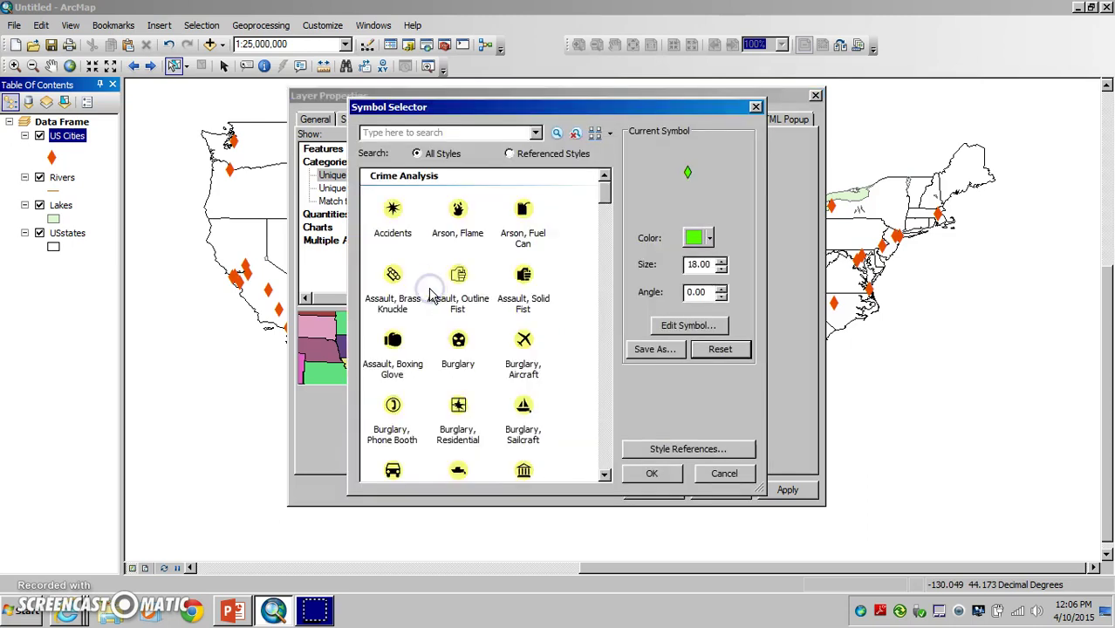
{"action": "left_click", "coordinate": [708, 237]}
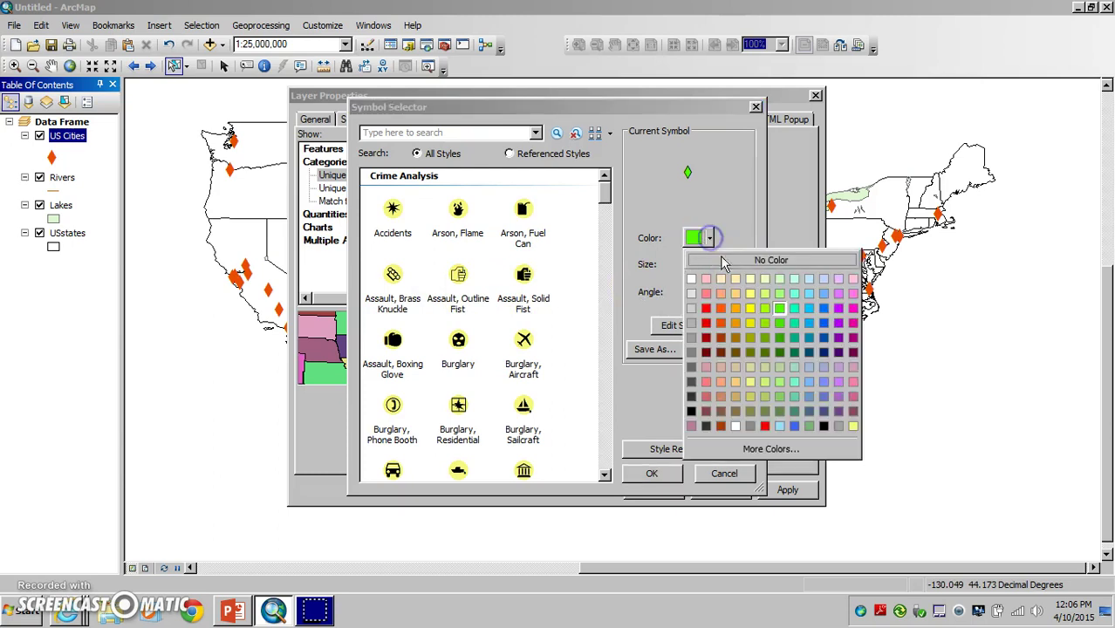
{"action": "left_click", "coordinate": [808, 321]}
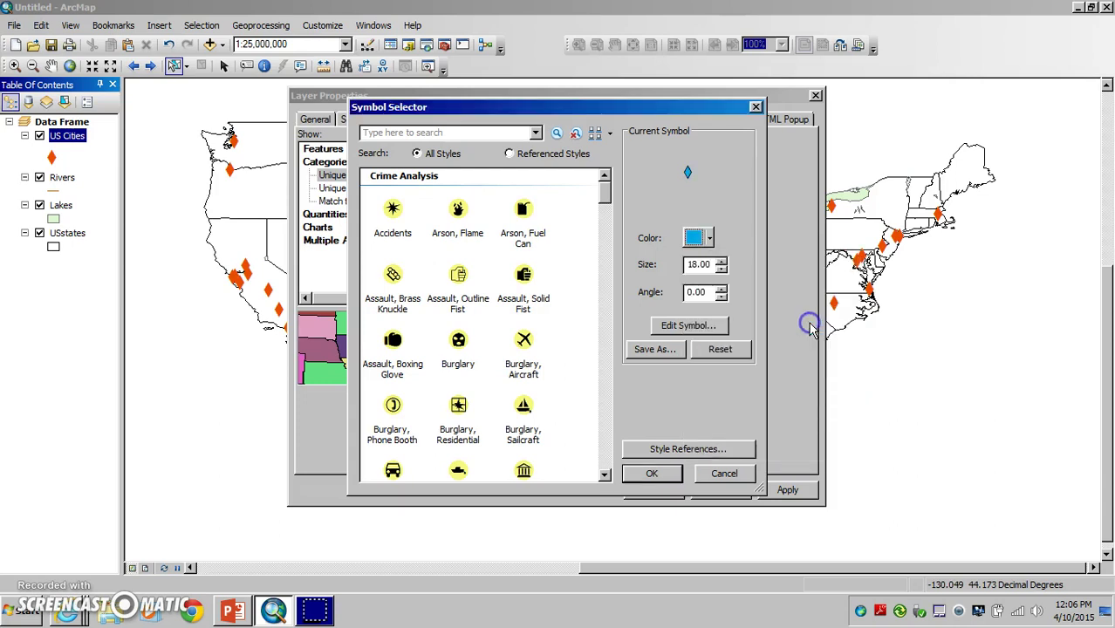
{"action": "left_click", "coordinate": [721, 262]}
{"action": "left_click", "coordinate": [722, 261]}
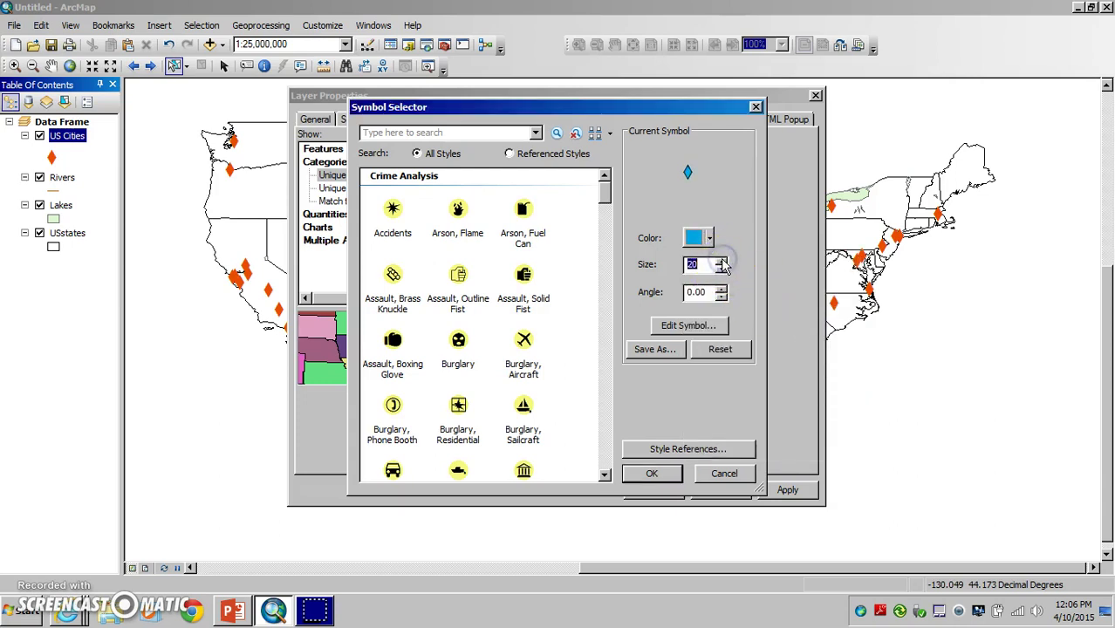
{"action": "left_click", "coordinate": [721, 270]}
{"action": "left_click", "coordinate": [721, 270]}
{"action": "left_click", "coordinate": [721, 270]}
{"action": "left_click", "coordinate": [721, 269]}
{"action": "left_click", "coordinate": [652, 473]}
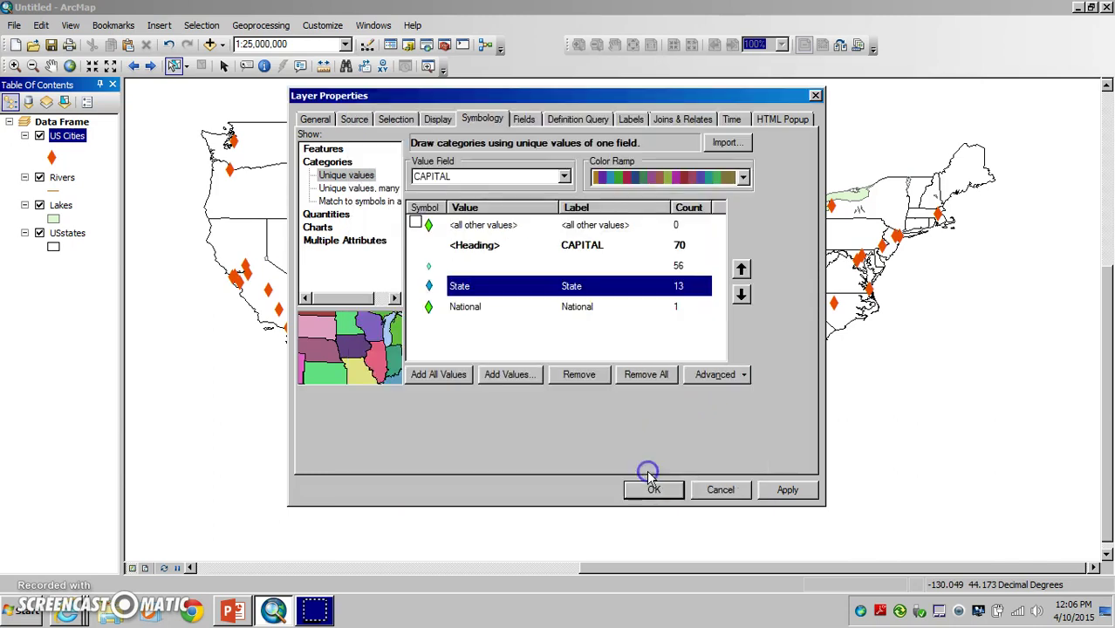
Step: Make the National capital a larger dark navy diamond and apply the symbols to the map
{"action": "double_click", "coordinate": [431, 306]}
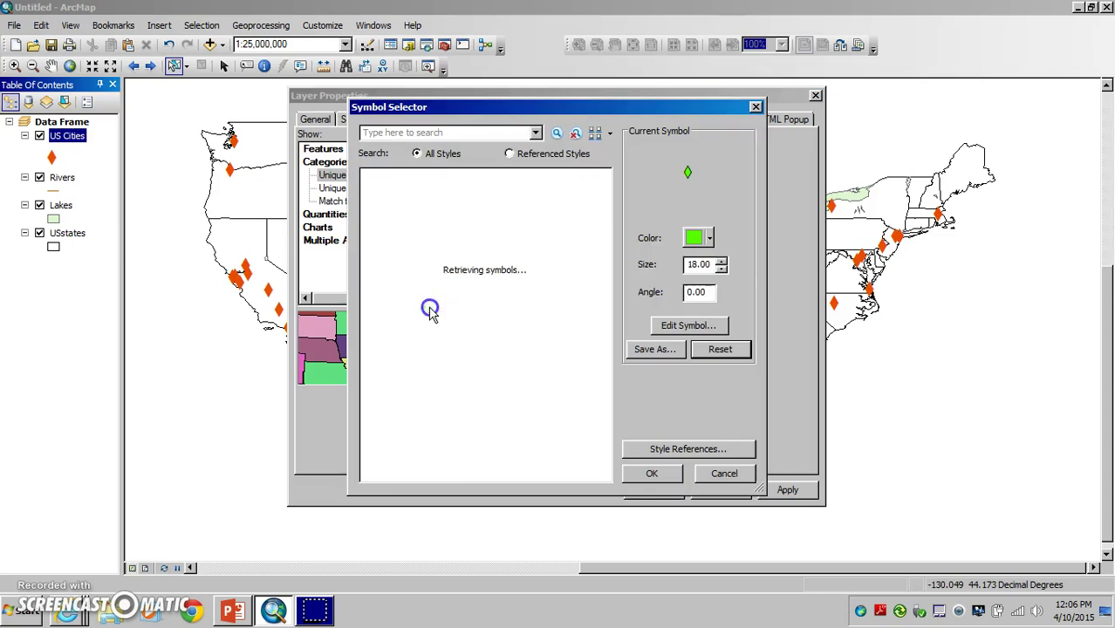
{"action": "left_click", "coordinate": [710, 237]}
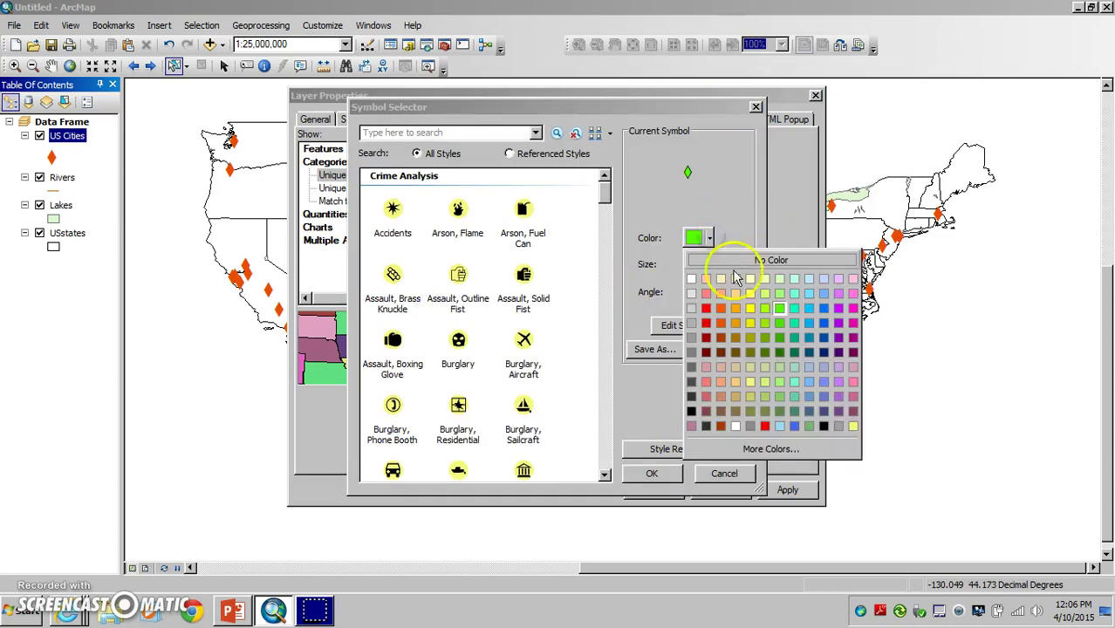
{"action": "left_click", "coordinate": [823, 352]}
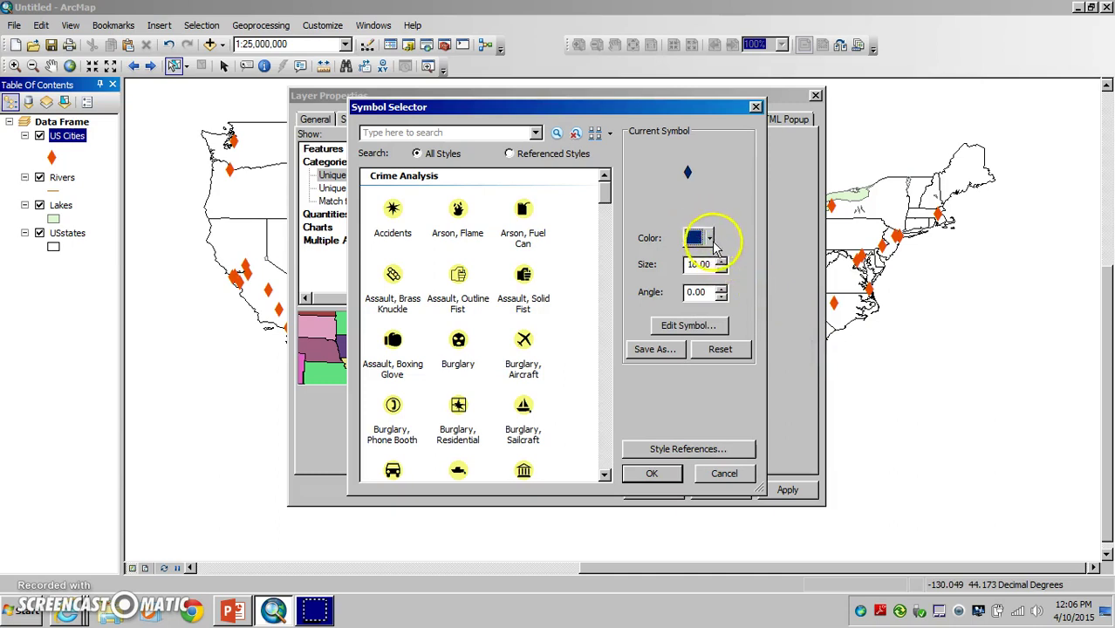
{"action": "left_click", "coordinate": [721, 261]}
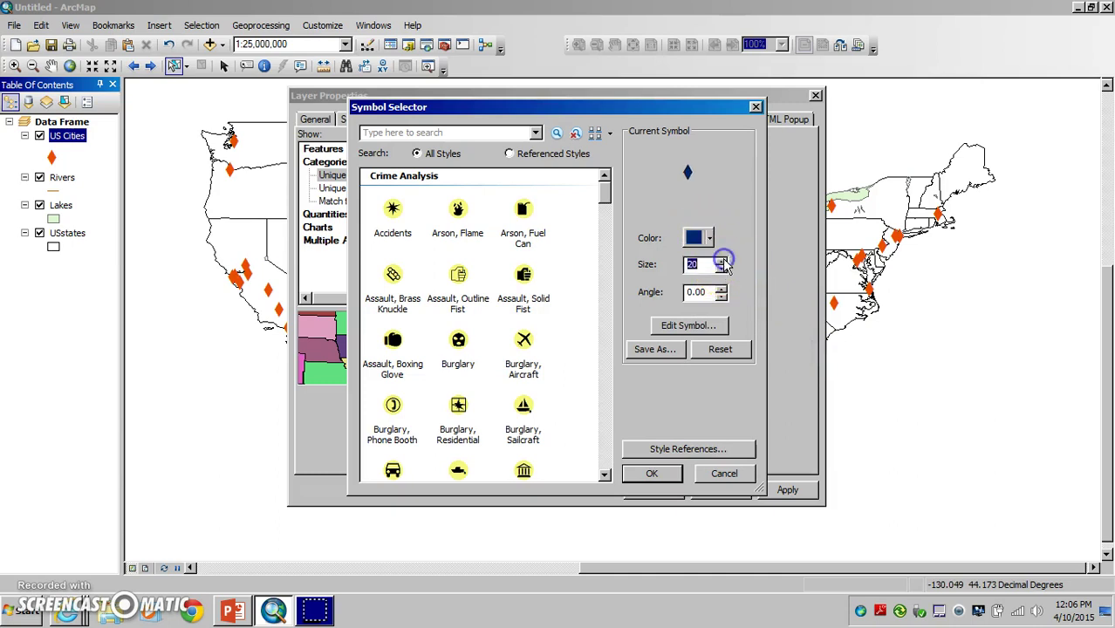
{"action": "left_click", "coordinate": [651, 472]}
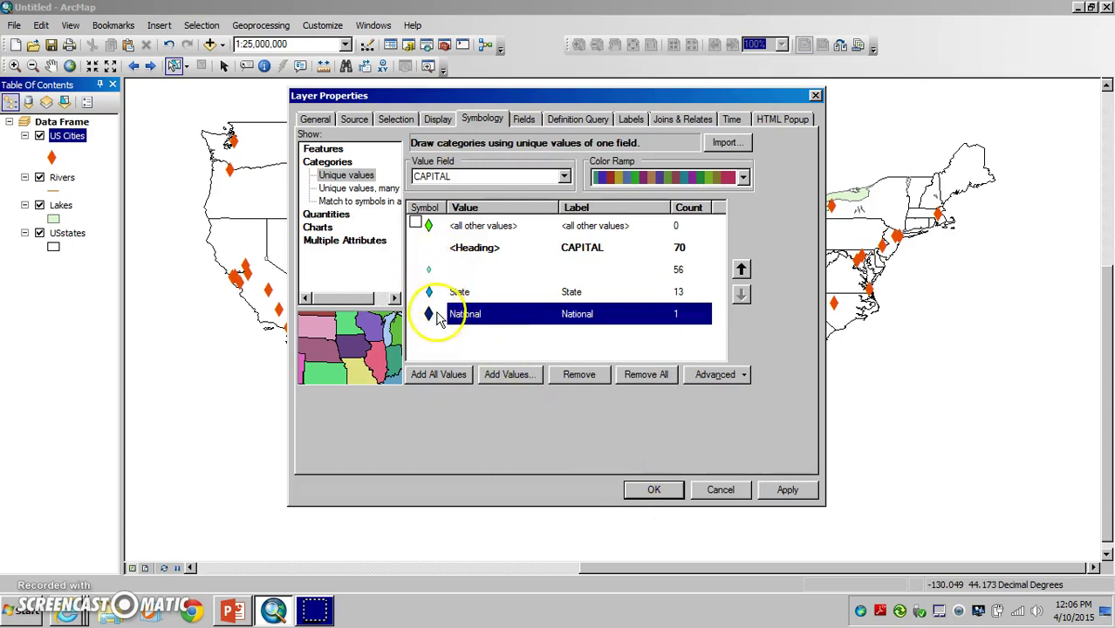
{"action": "left_click", "coordinate": [655, 489]}
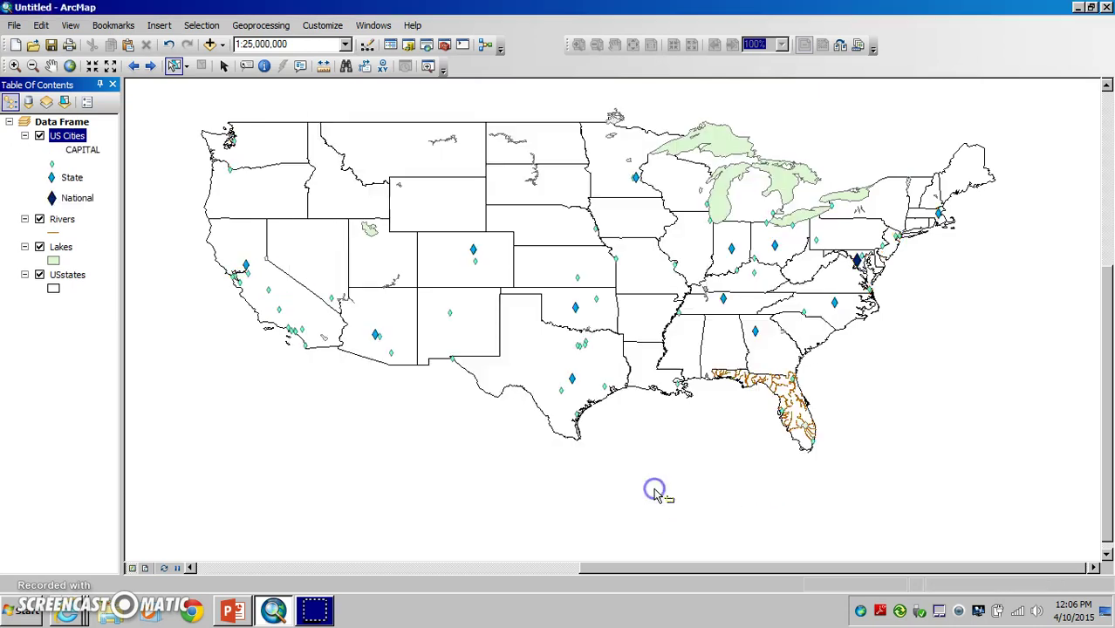
Step: Select the Rivers layer in the Table of Contents
{"action": "left_click", "coordinate": [62, 219]}
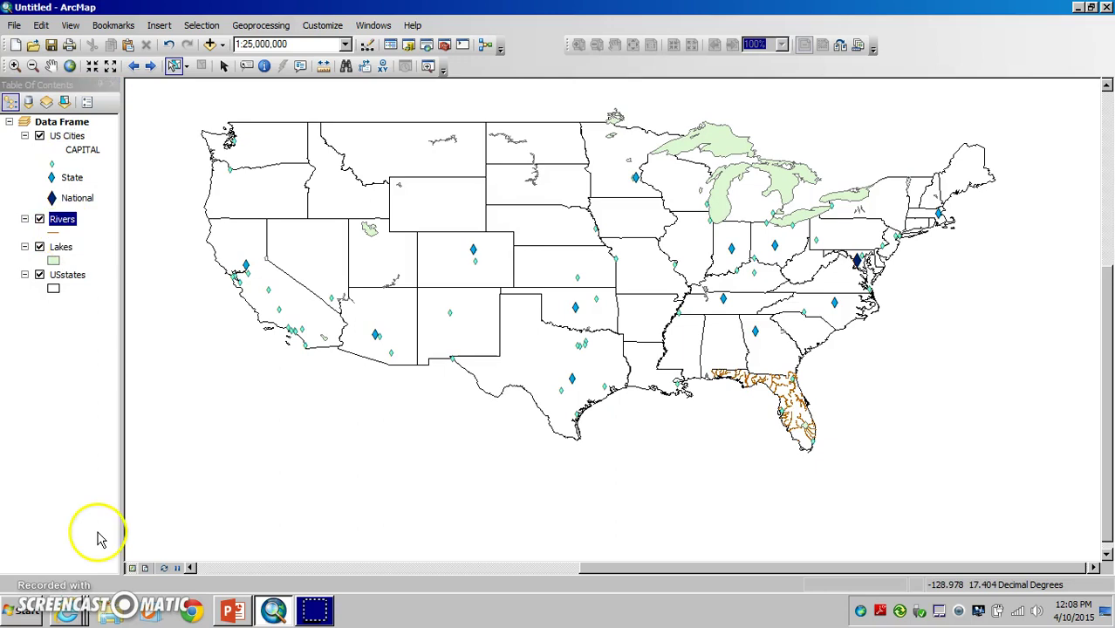
Step: Switch the Rivers layer symbology to Quantities > Graduated colors
{"action": "right_click", "coordinate": [68, 223]}
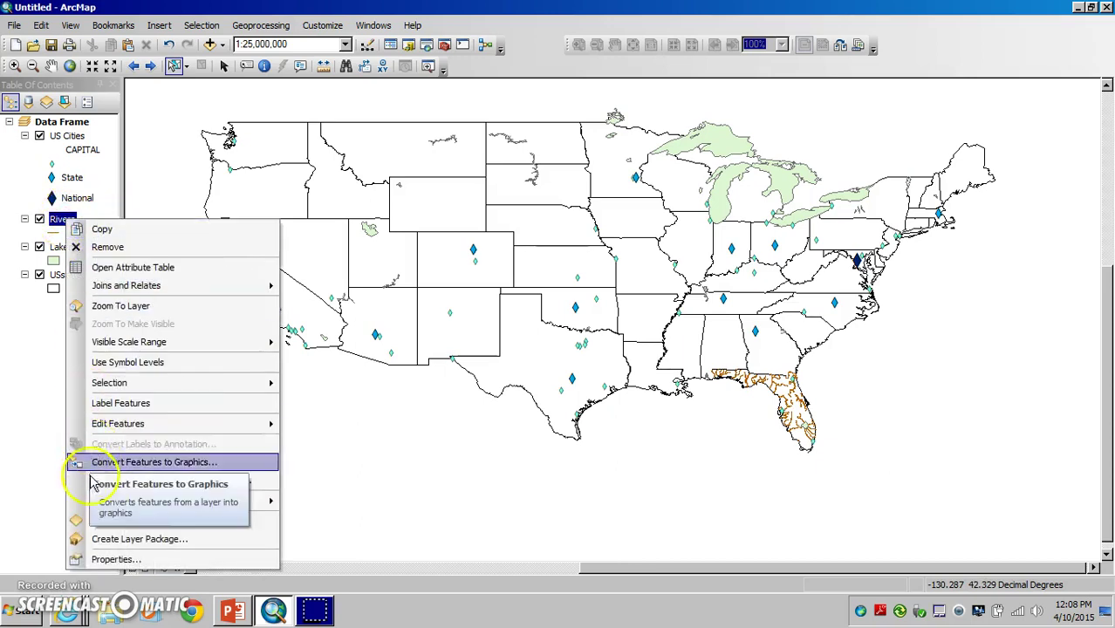
{"action": "left_click", "coordinate": [107, 559]}
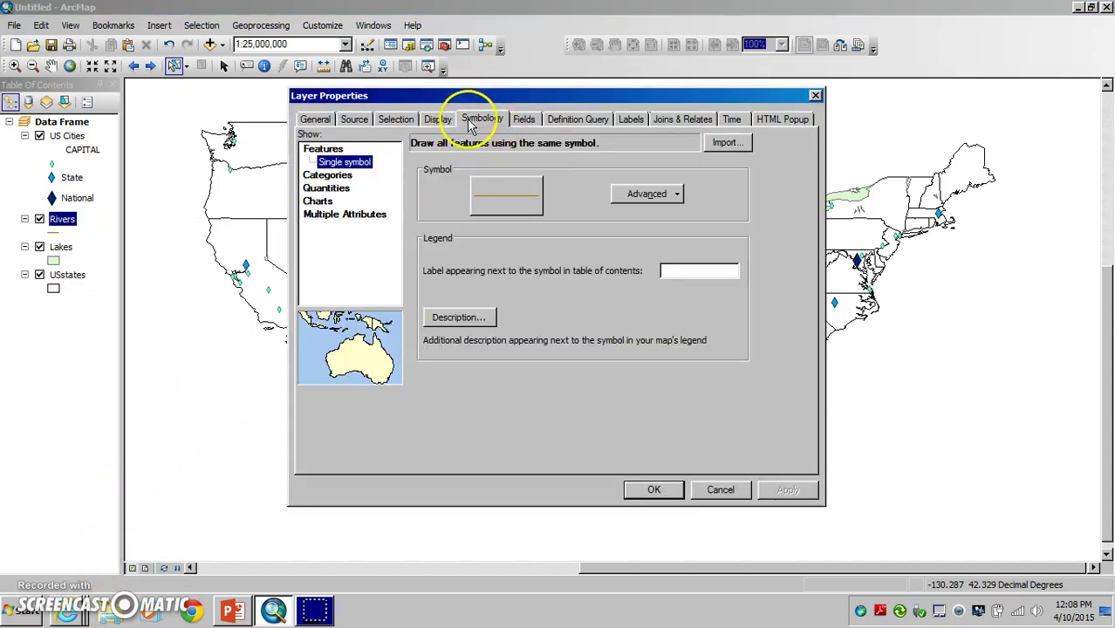
{"action": "left_click", "coordinate": [339, 178]}
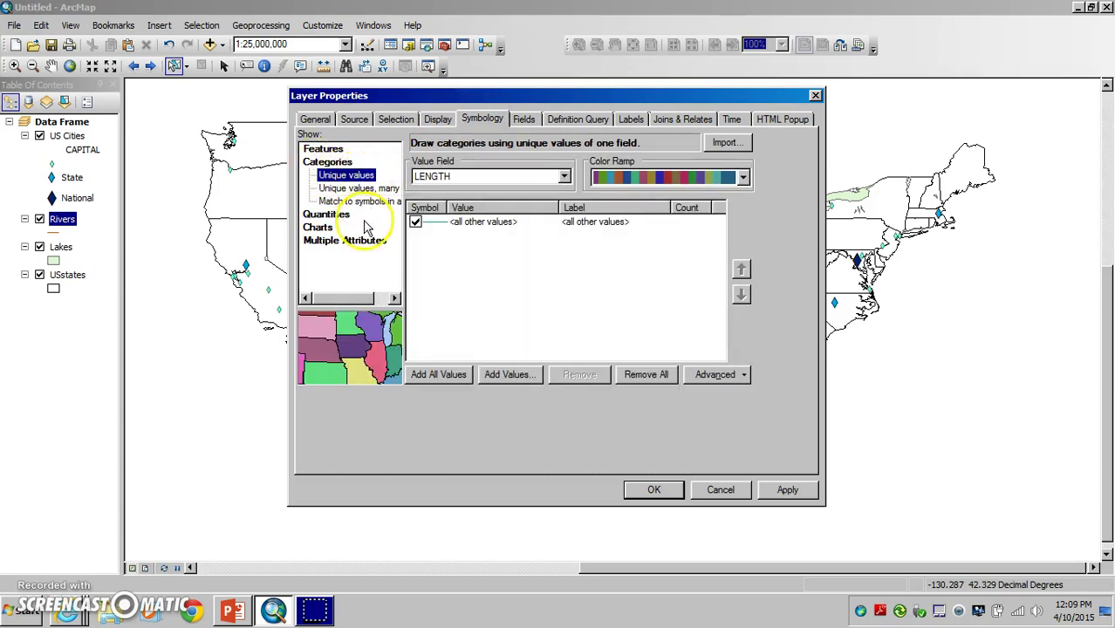
{"action": "left_click", "coordinate": [328, 214]}
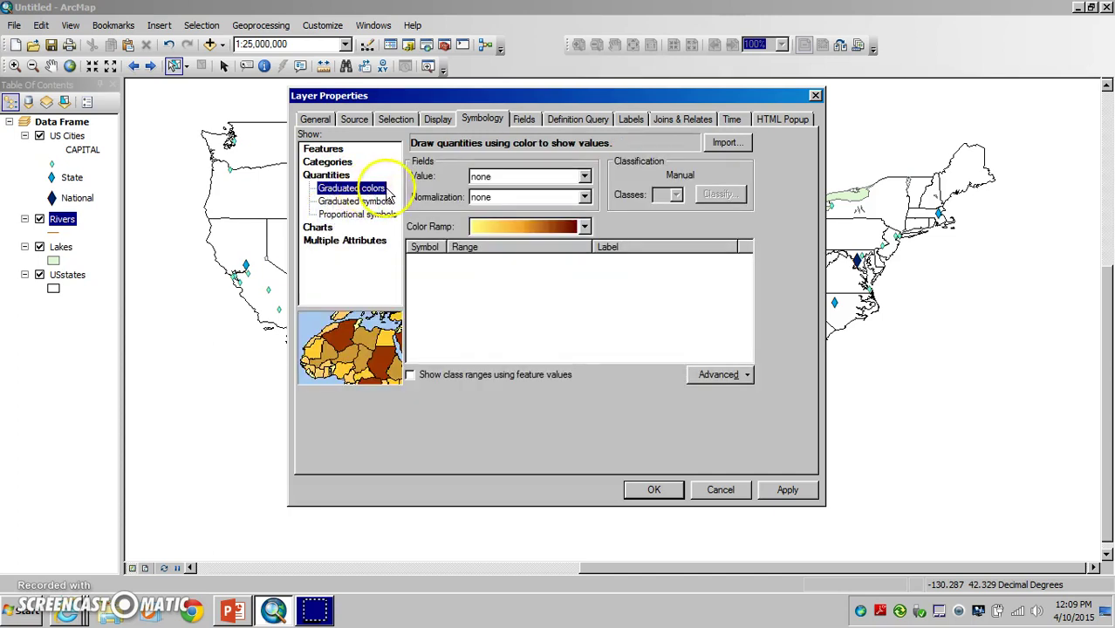
{"action": "left_click", "coordinate": [344, 202]}
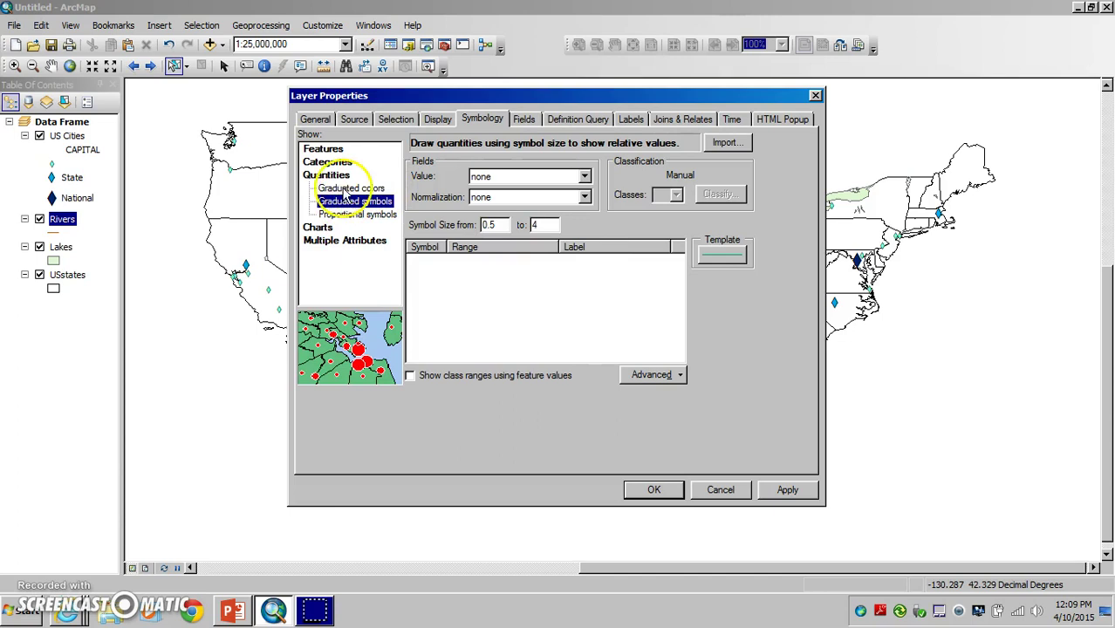
{"action": "left_click", "coordinate": [347, 190]}
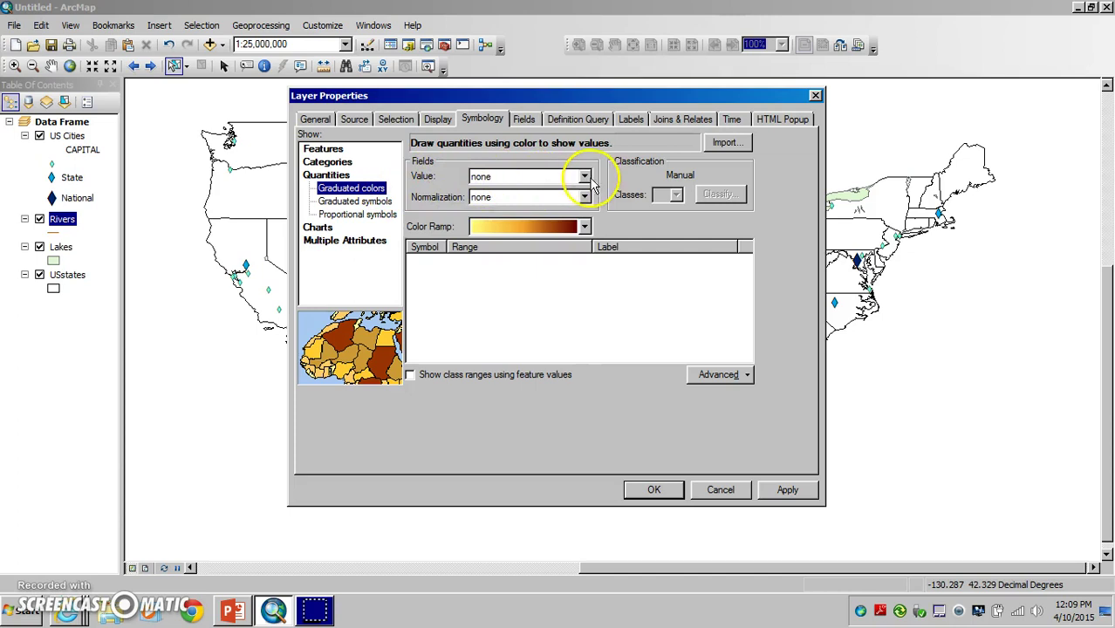
Step: Classify the rivers by the LENGTH field into 3 Natural Breaks classes
{"action": "left_click", "coordinate": [585, 177]}
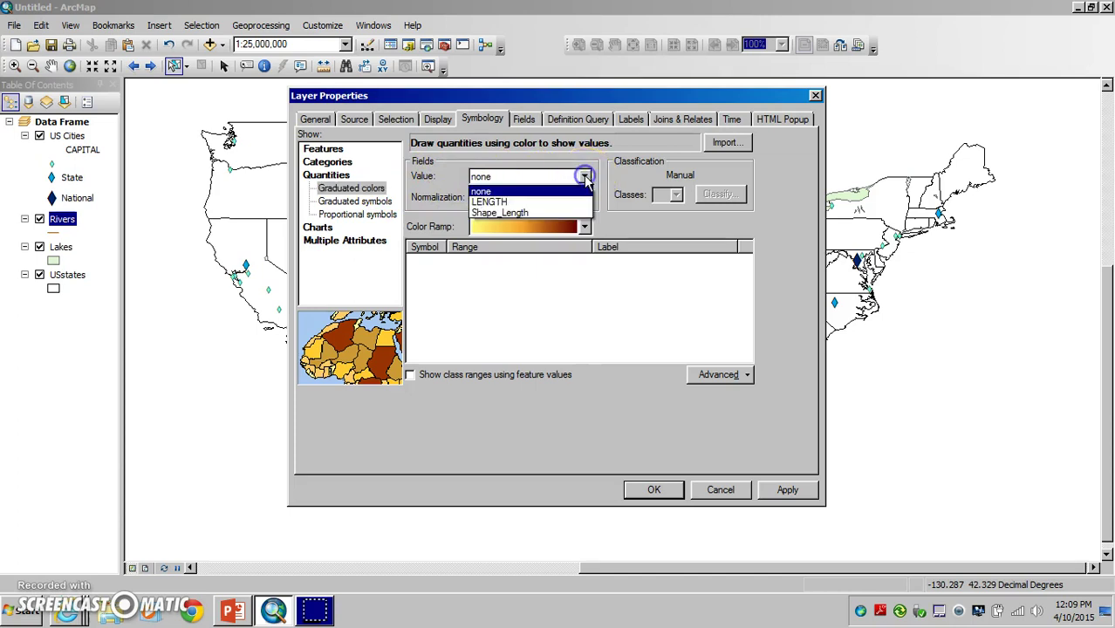
{"action": "left_click", "coordinate": [501, 203]}
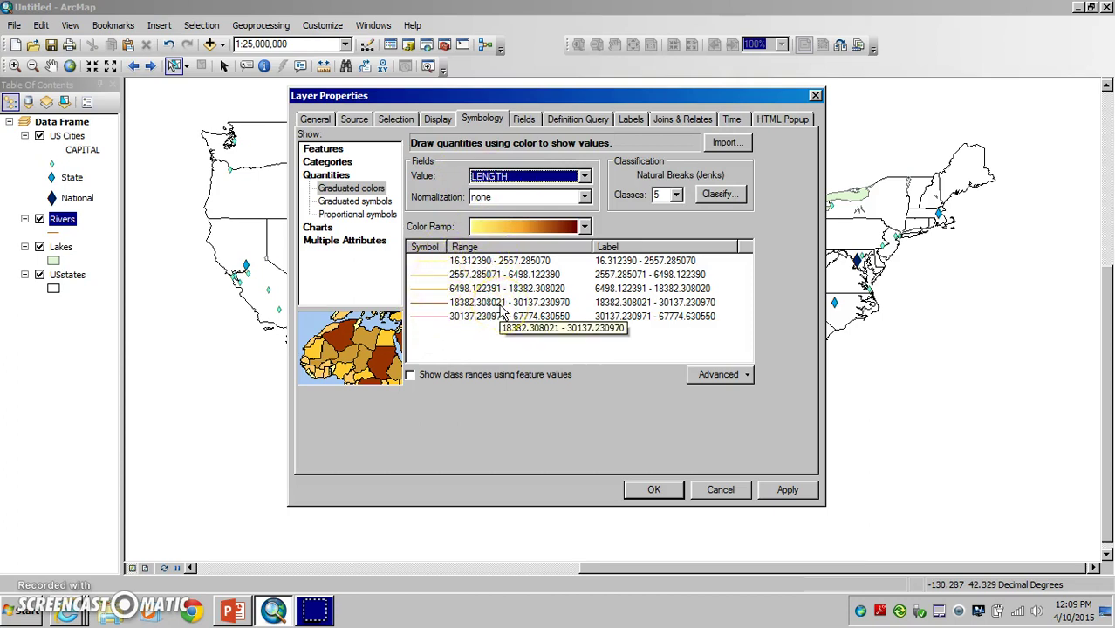
{"action": "left_click", "coordinate": [499, 270]}
{"action": "left_click", "coordinate": [496, 260]}
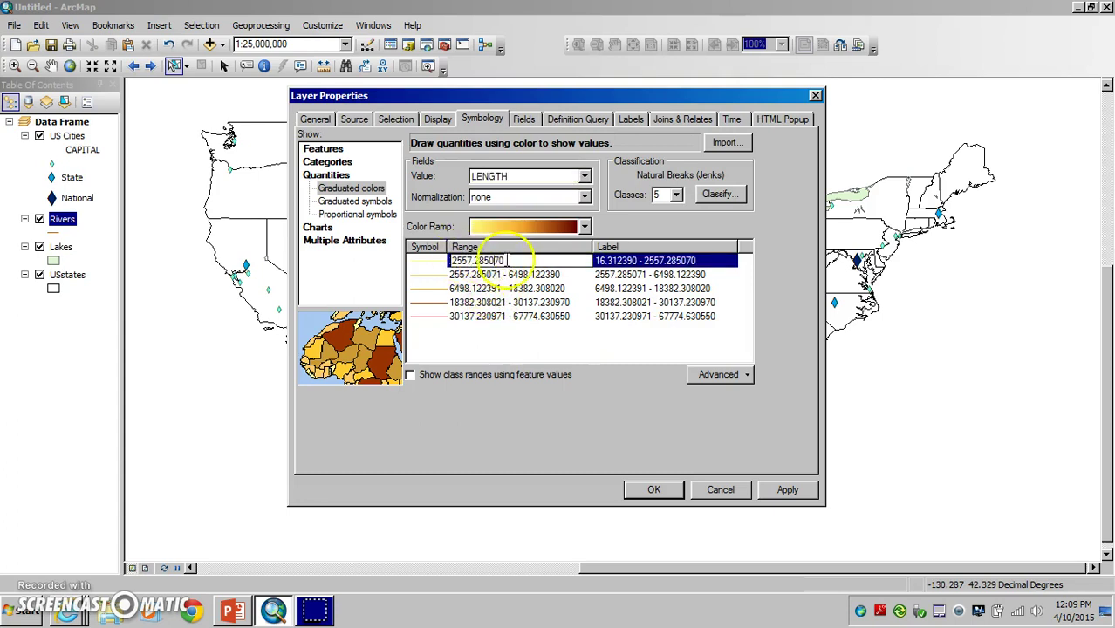
{"action": "left_click", "coordinate": [494, 274]}
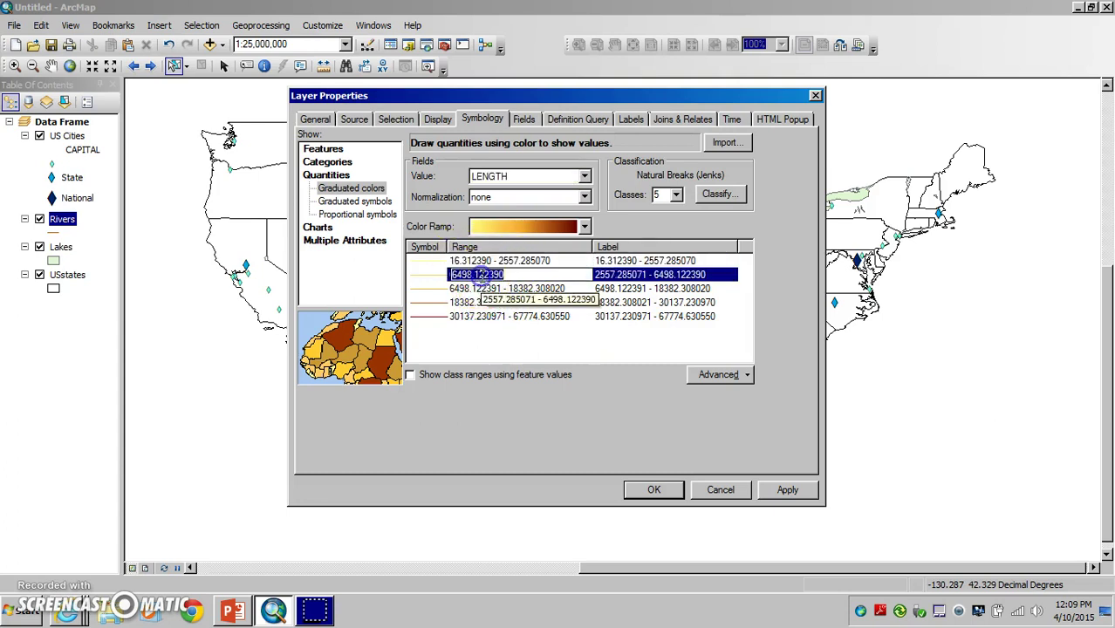
{"action": "left_click", "coordinate": [491, 336]}
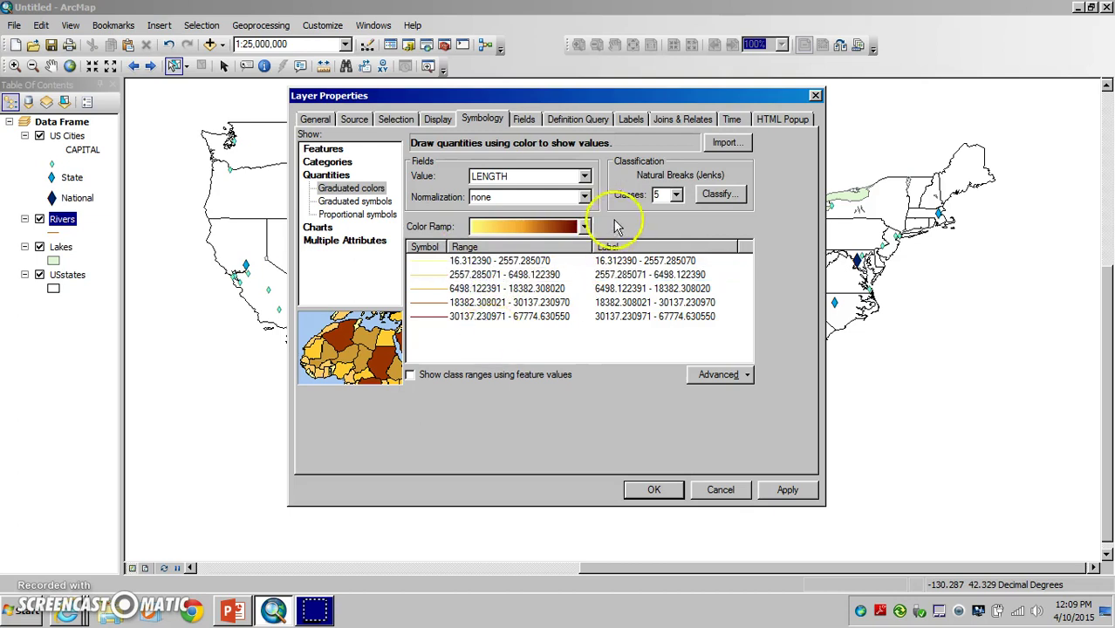
{"action": "left_click", "coordinate": [677, 195]}
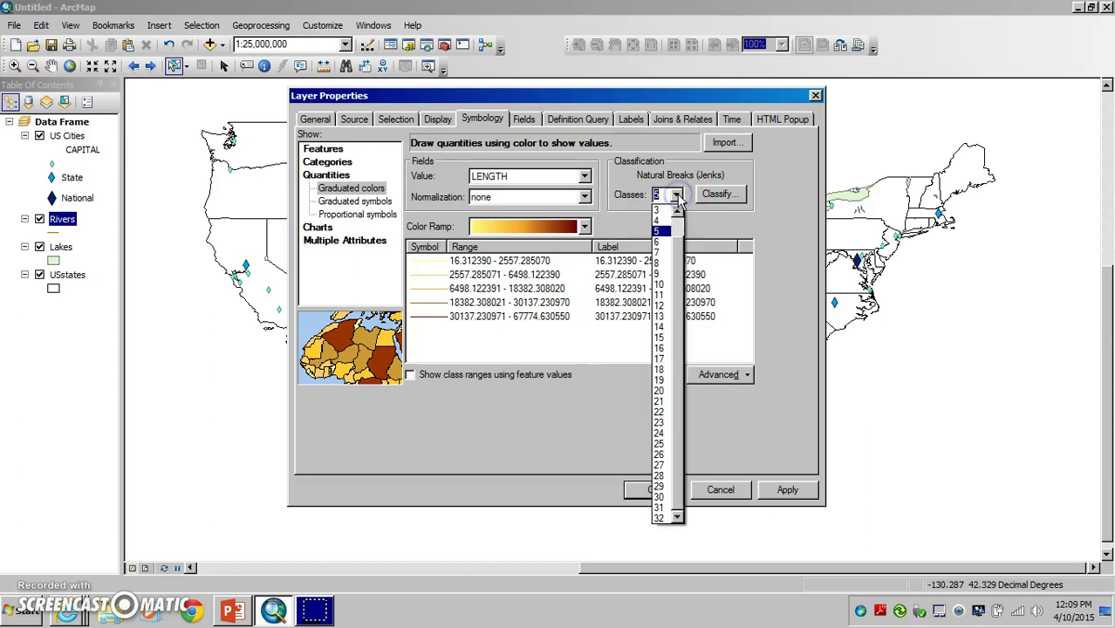
{"action": "left_click", "coordinate": [659, 211]}
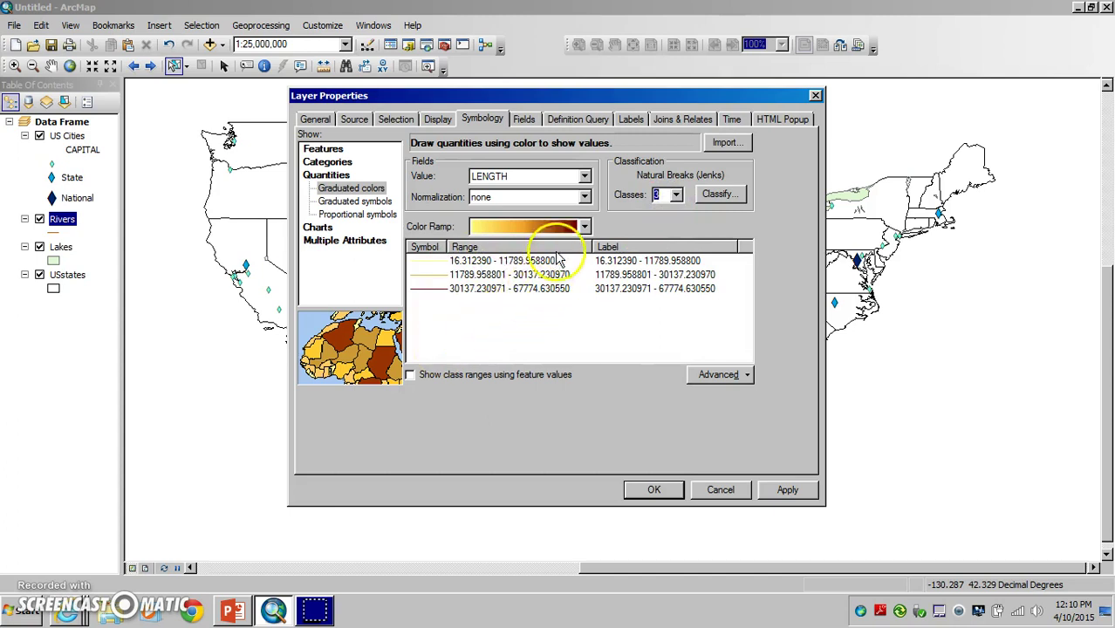
Step: Colour the three river LENGTH classes with a green colour ramp
{"action": "left_click", "coordinate": [586, 227]}
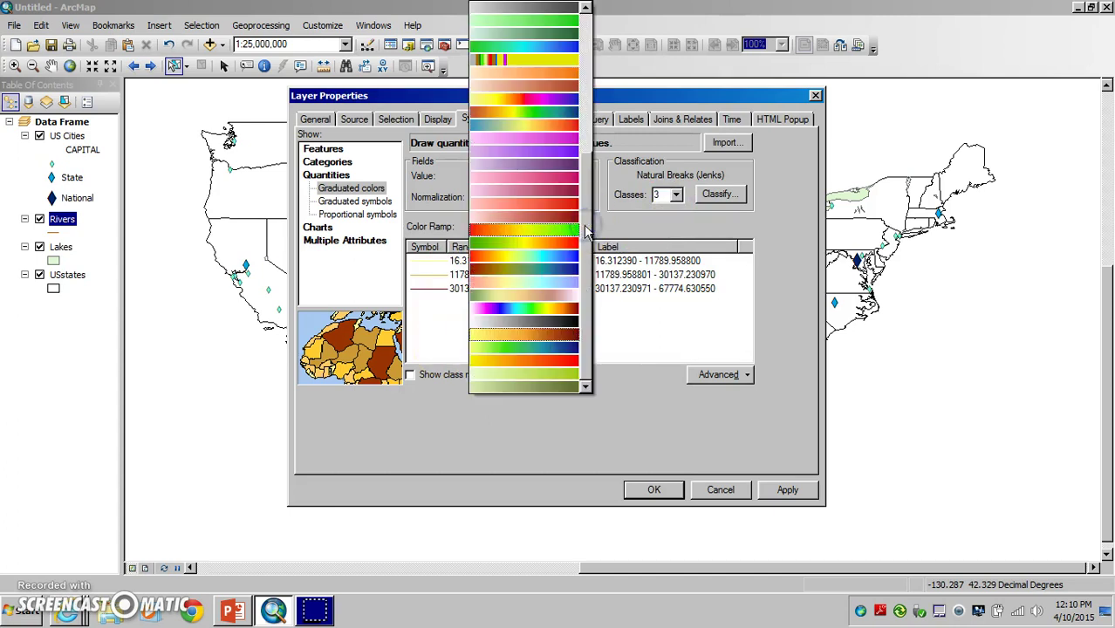
{"action": "left_click", "coordinate": [550, 21]}
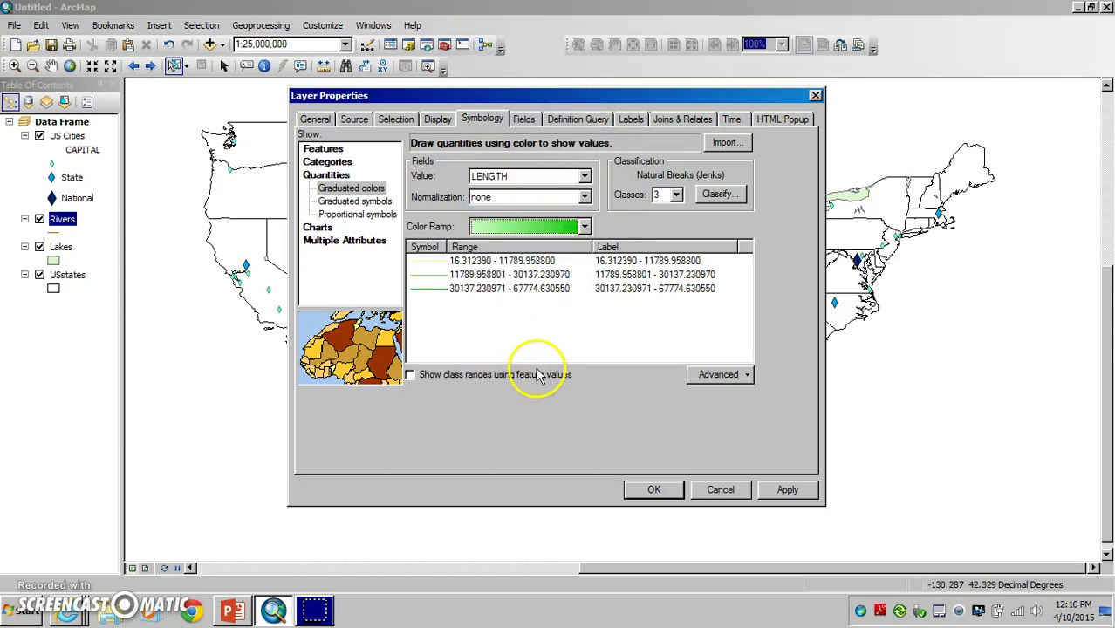
{"action": "left_click", "coordinate": [428, 291]}
{"action": "double_click", "coordinate": [428, 291]}
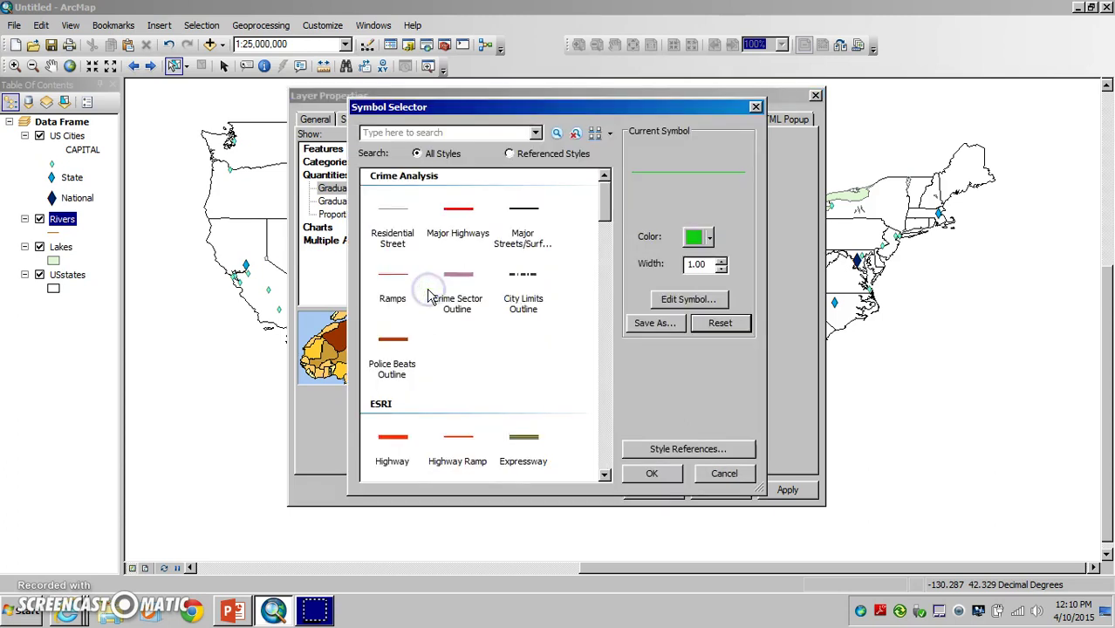
{"action": "left_click", "coordinate": [709, 238]}
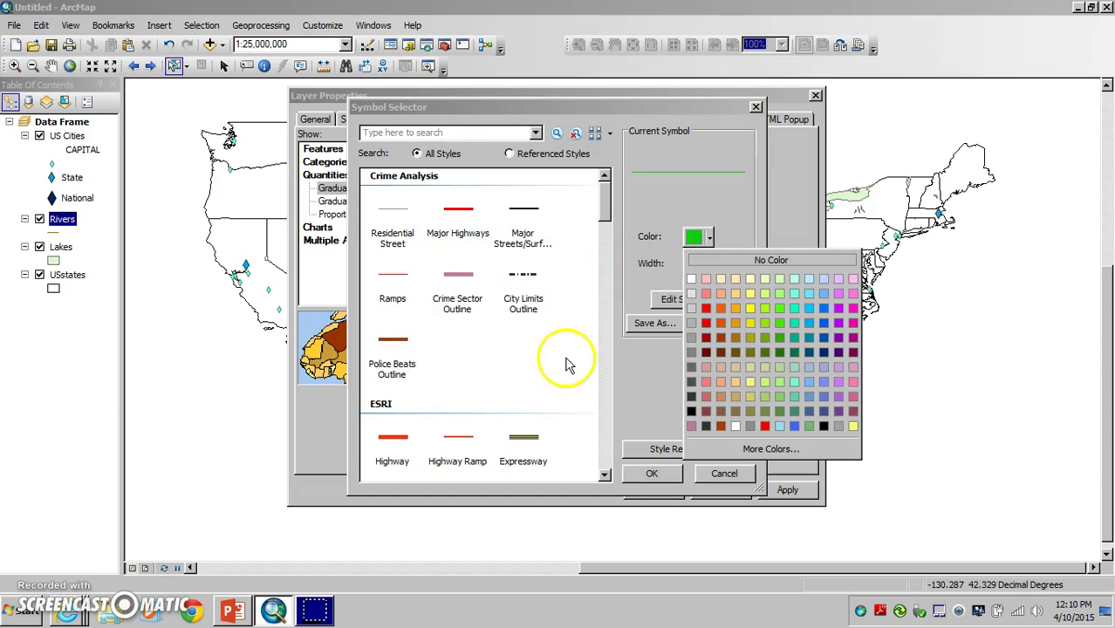
{"action": "left_click", "coordinate": [602, 202]}
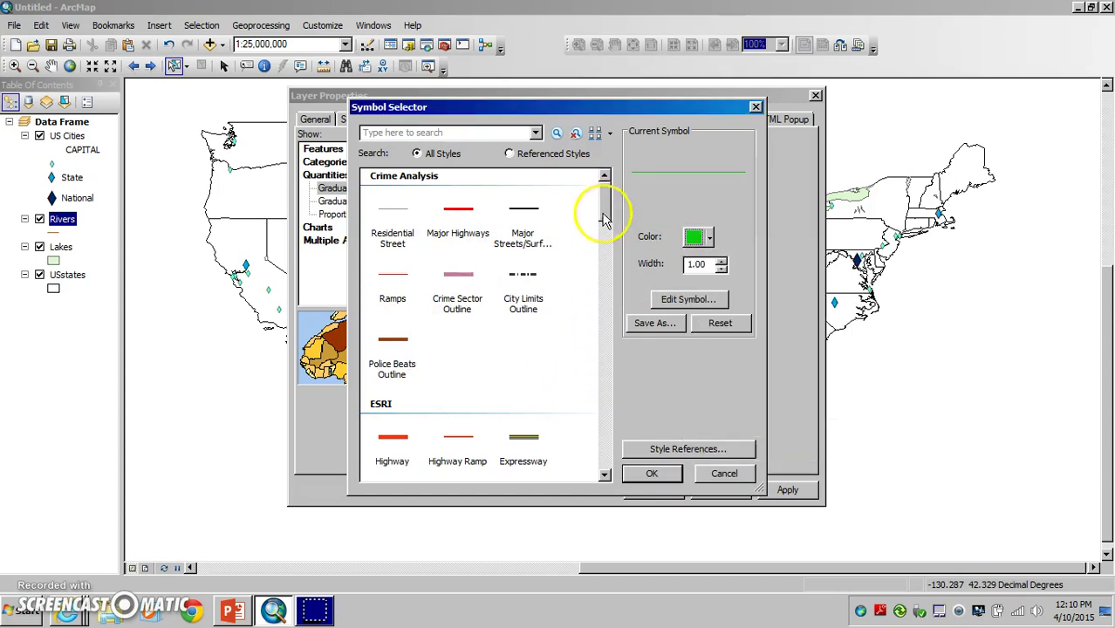
{"action": "left_click_drag", "start_coordinate": [603, 201], "coordinate": [607, 309]}
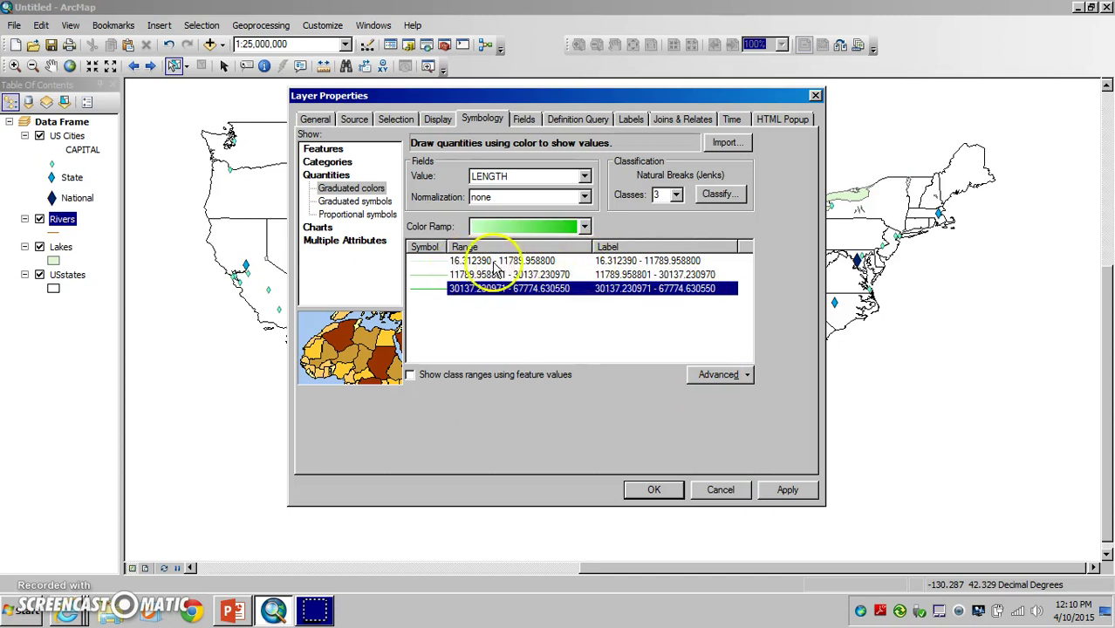
Step: Rename the three river class labels to Short, Medium and Long
{"action": "left_click", "coordinate": [637, 261]}
{"action": "left_click_drag", "start_coordinate": [705, 261], "coordinate": [595, 263]}
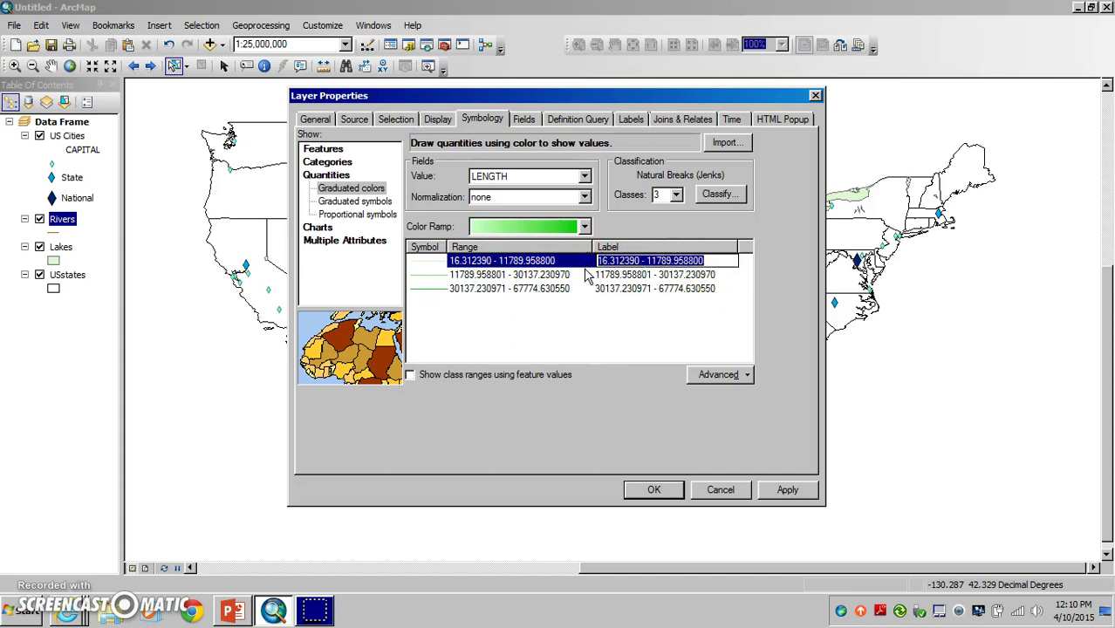
{"action": "type", "text": "Sh"}
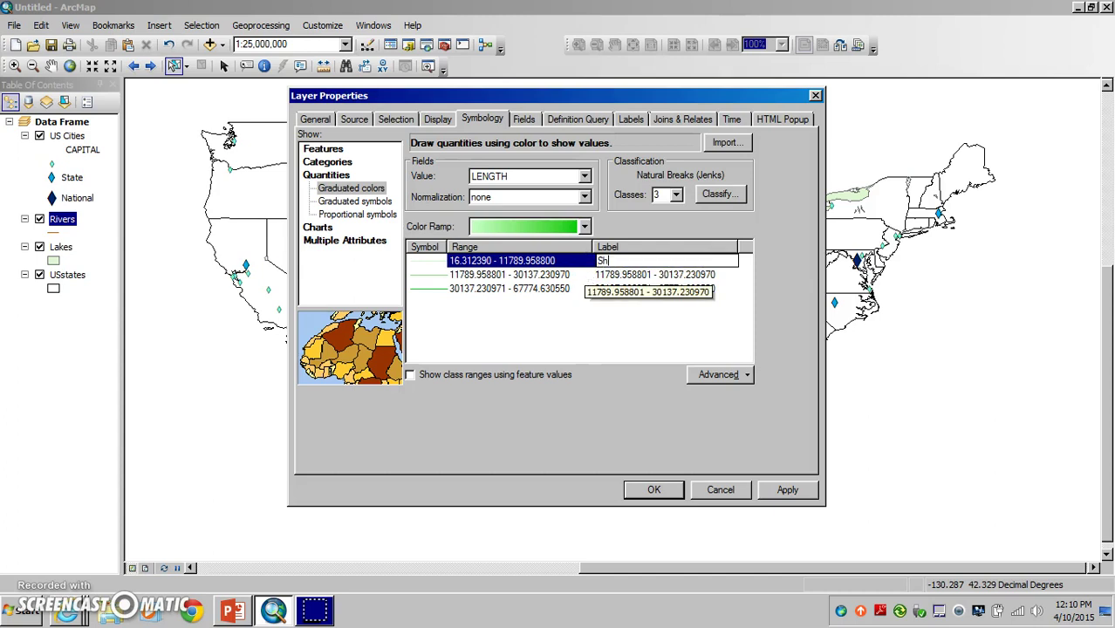
{"action": "type", "text": "ort"}
{"action": "left_click", "coordinate": [652, 275]}
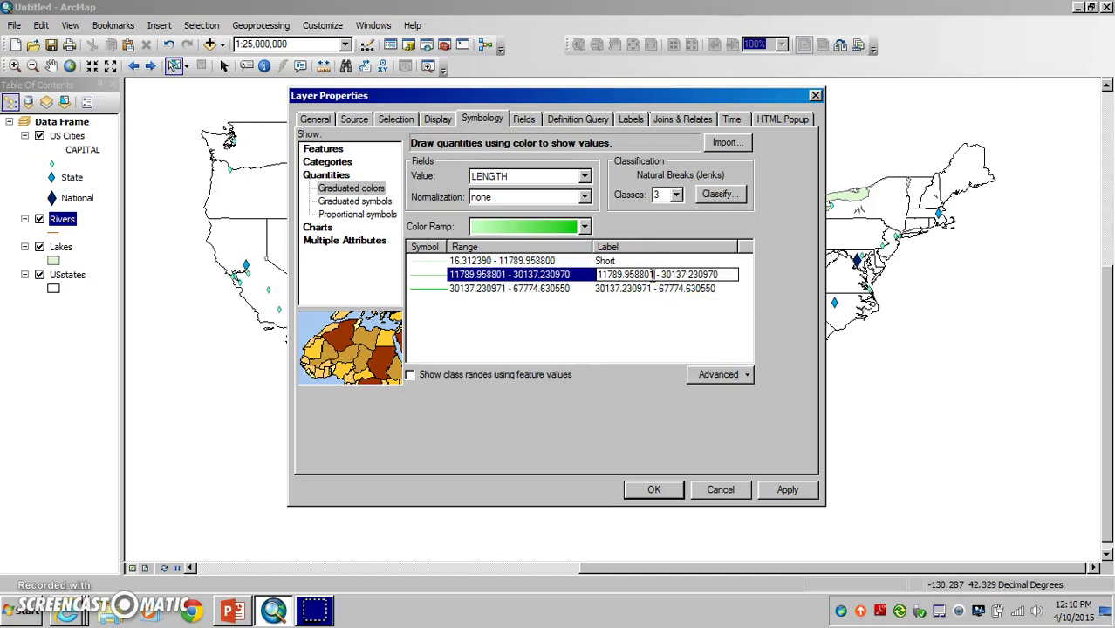
{"action": "left_click", "coordinate": [698, 262]}
{"action": "left_click", "coordinate": [679, 275]}
{"action": "left_click", "coordinate": [677, 276]}
{"action": "type", "text": "Medium"}
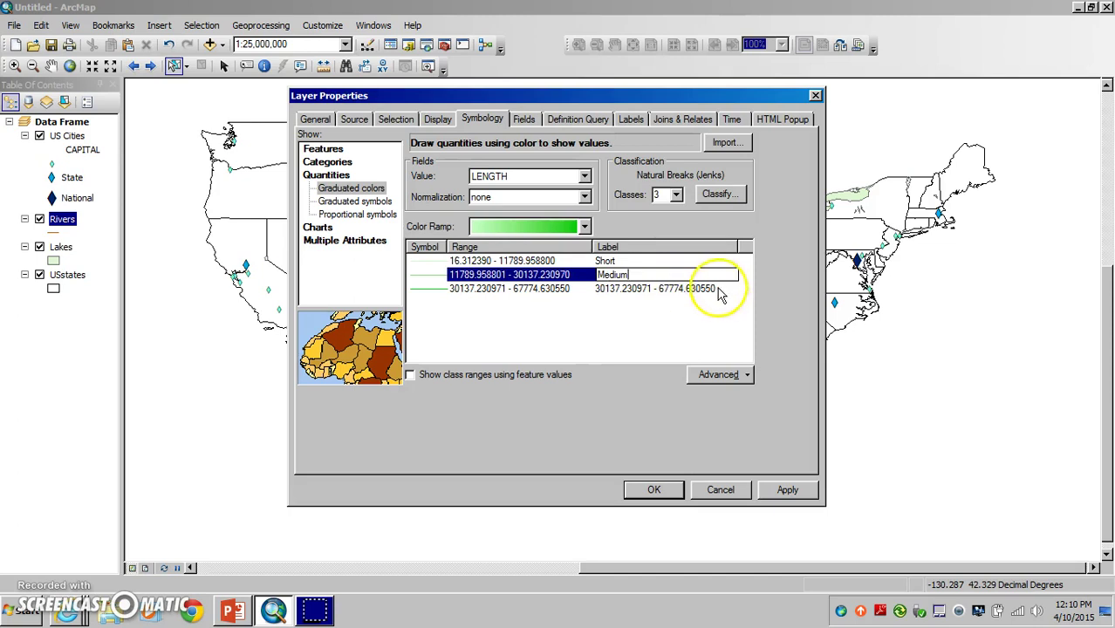
{"action": "left_click", "coordinate": [717, 289]}
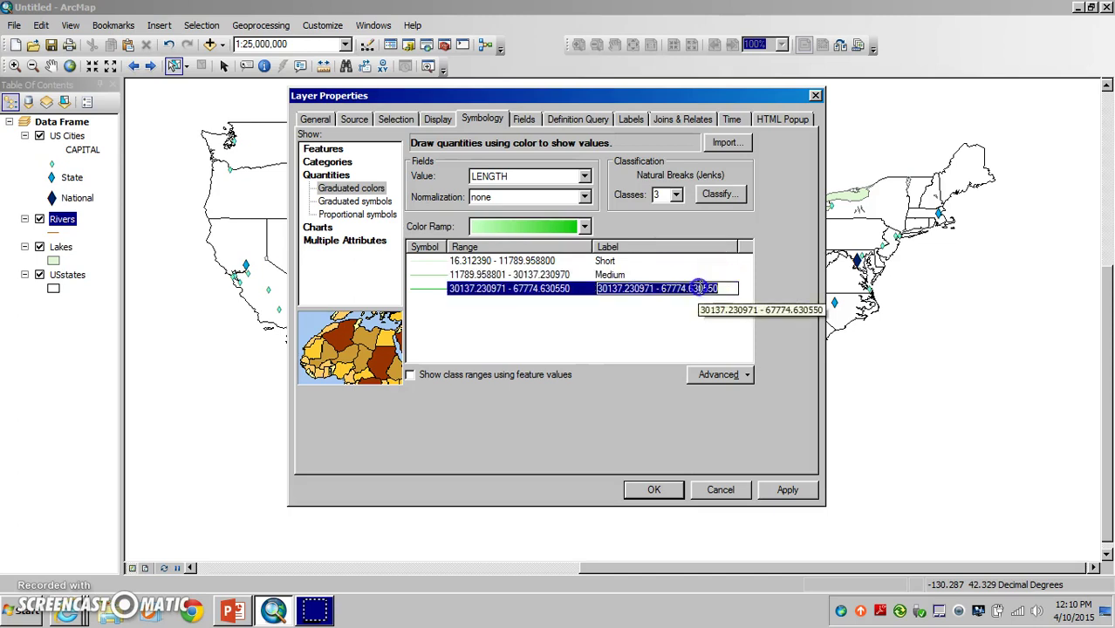
{"action": "left_click", "coordinate": [673, 289]}
{"action": "type", "text": "Long"}
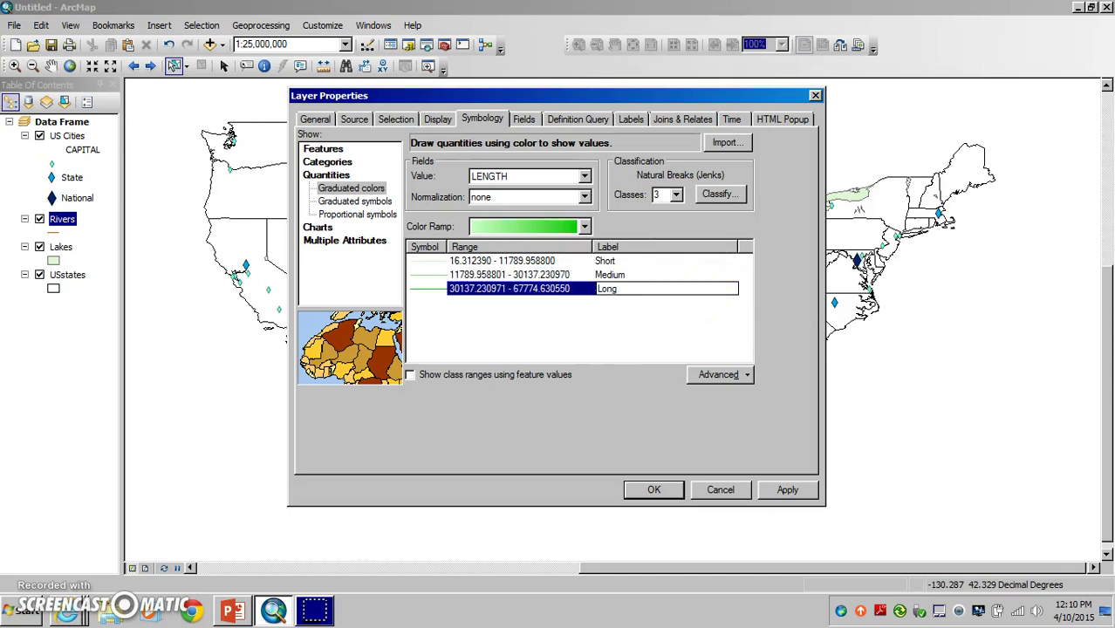
{"action": "left_click", "coordinate": [608, 312]}
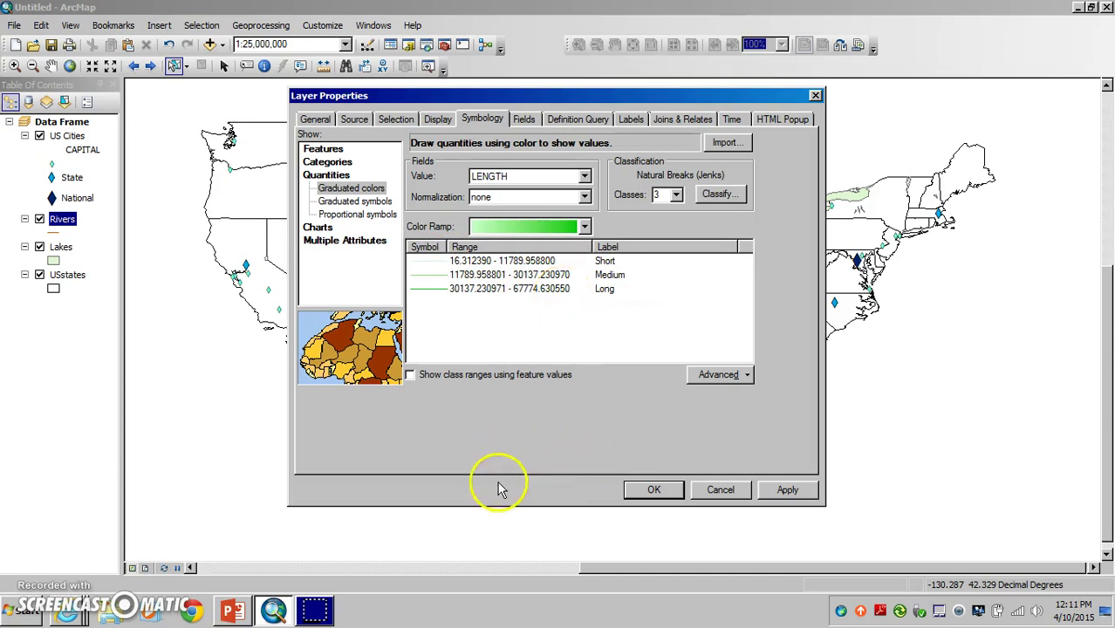
Step: Apply the green river symbology and zoom into Florida to inspect the rivers
{"action": "left_click", "coordinate": [650, 491]}
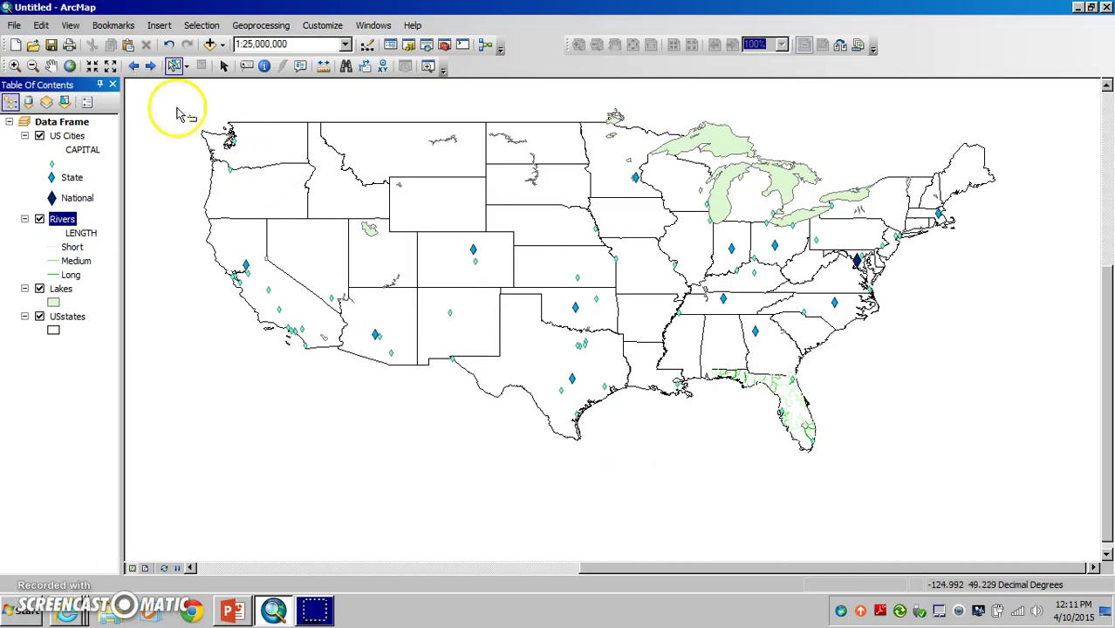
{"action": "left_click", "coordinate": [13, 66]}
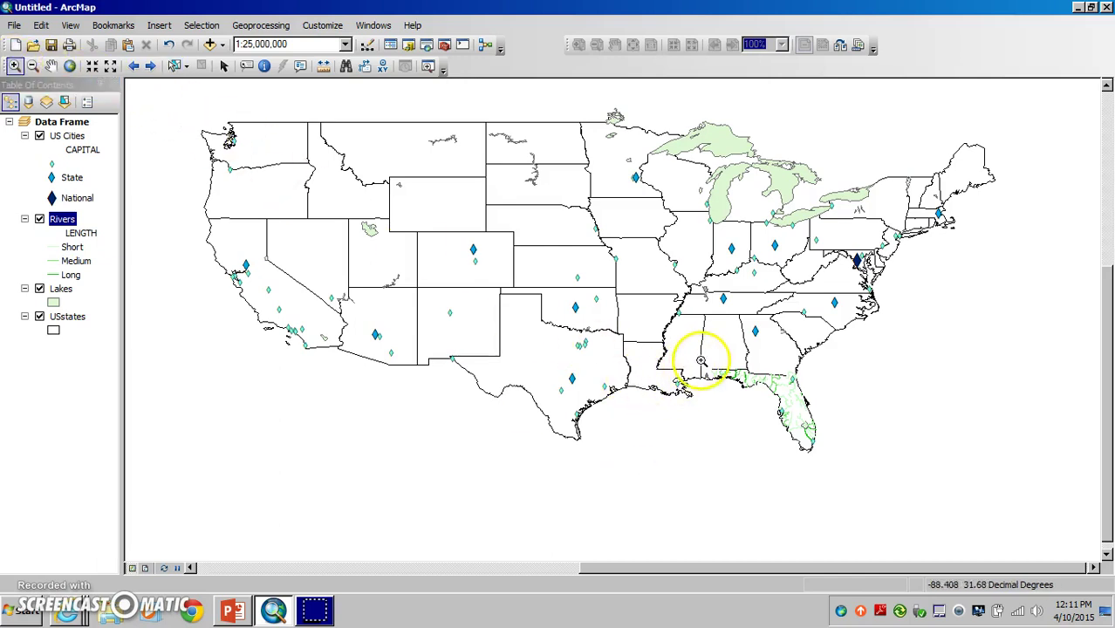
{"action": "left_click_drag", "start_coordinate": [704, 360], "coordinate": [850, 469]}
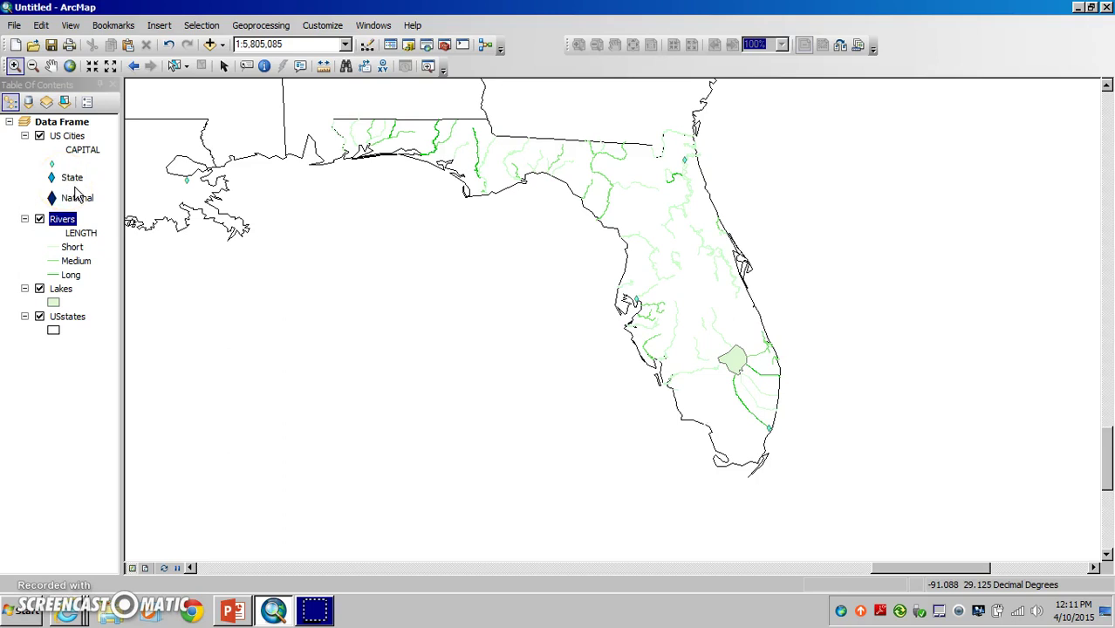
{"action": "key", "text": "Up"}
{"action": "key", "text": "End"}
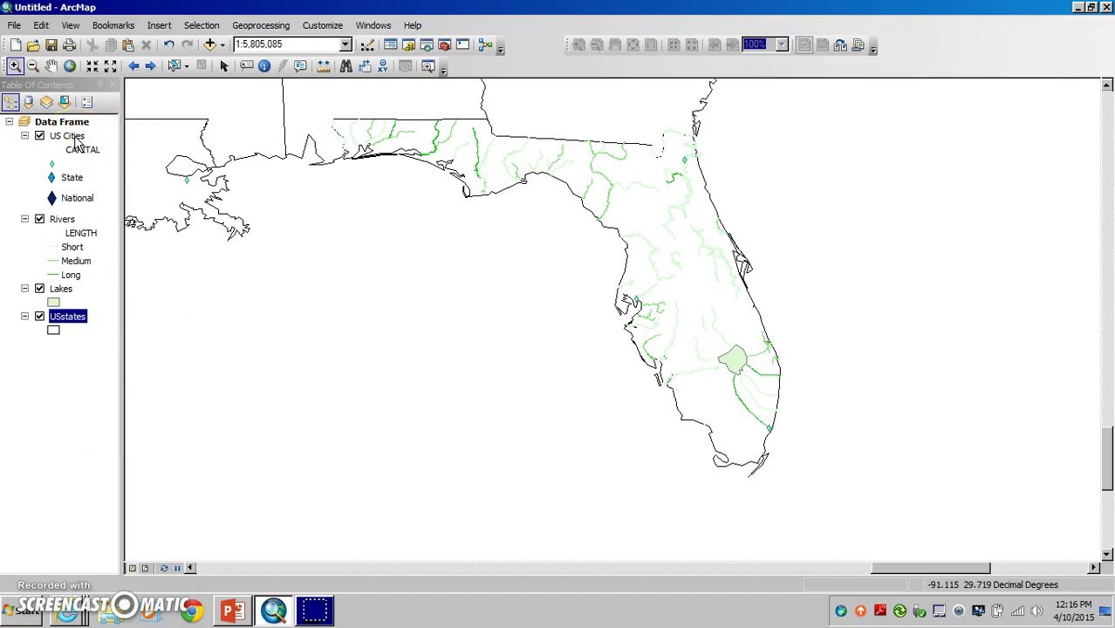
Step: Zoom to full extent, then zoom in on the lower 48 states
{"action": "left_click", "coordinate": [70, 67]}
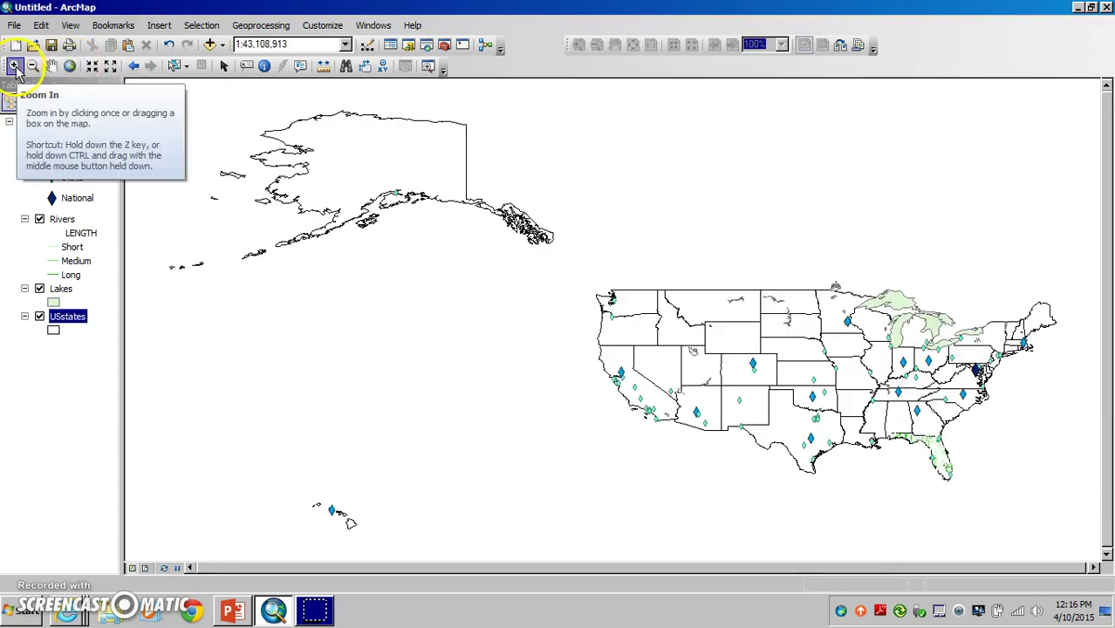
{"action": "left_click", "coordinate": [15, 67]}
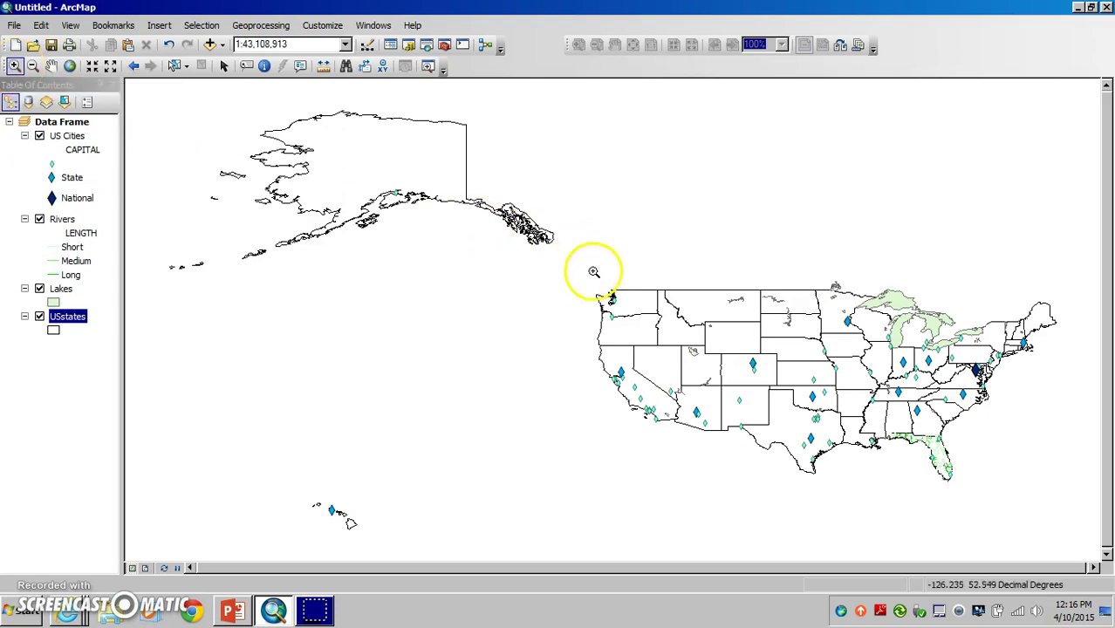
{"action": "left_click_drag", "start_coordinate": [591, 284], "coordinate": [1055, 487]}
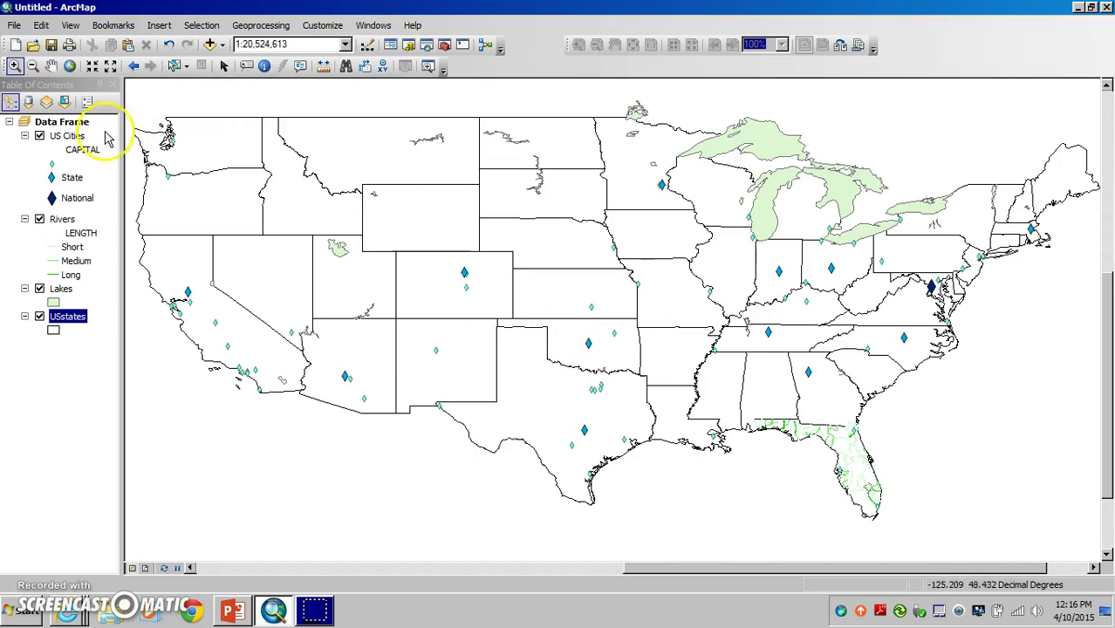
Step: Set the US Cities layer symbology to Charts > Bar/Column
{"action": "left_click", "coordinate": [75, 136]}
{"action": "right_click", "coordinate": [77, 138]}
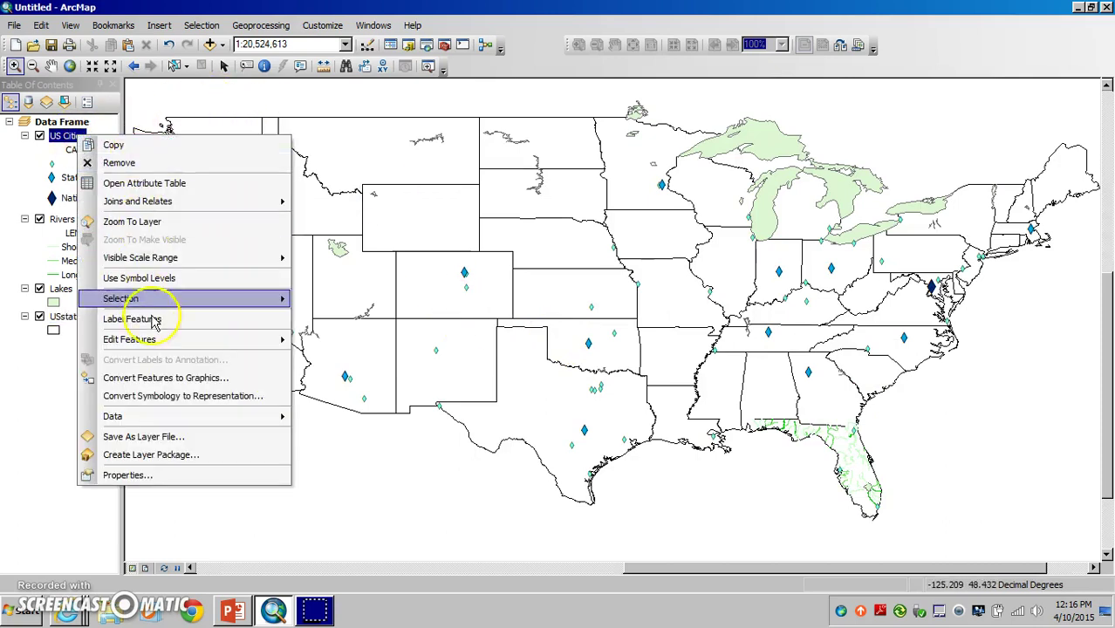
{"action": "left_click", "coordinate": [127, 478]}
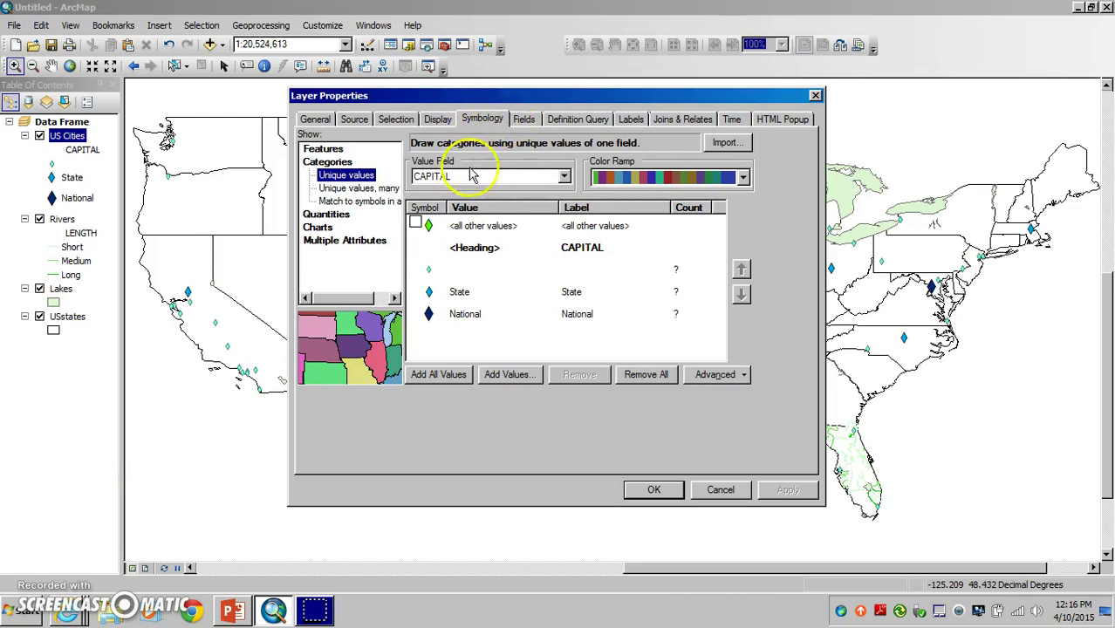
{"action": "left_click", "coordinate": [319, 229]}
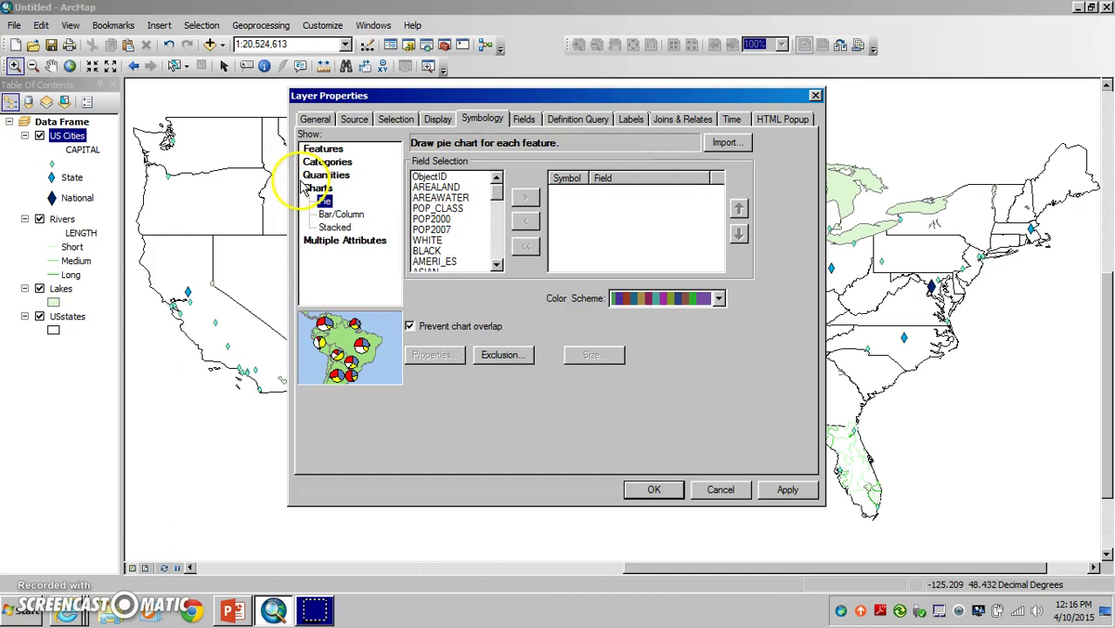
{"action": "left_click", "coordinate": [342, 215]}
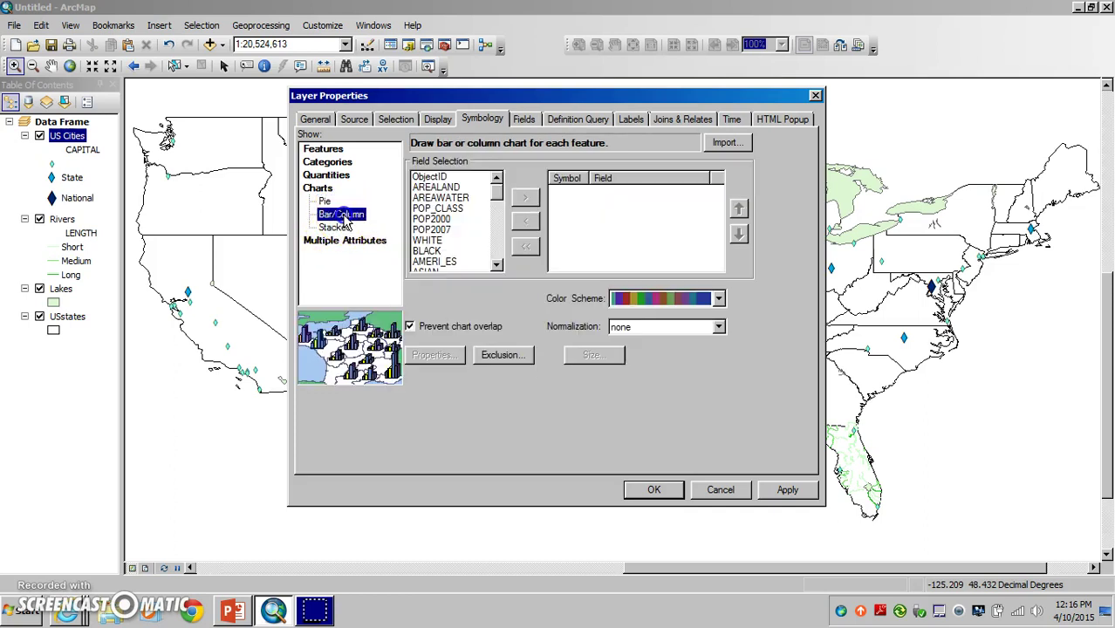
Step: Add the BLACK field to the city bar chart fields
{"action": "left_click", "coordinate": [496, 266]}
{"action": "left_click", "coordinate": [496, 266]}
{"action": "left_click", "coordinate": [496, 266]}
{"action": "left_click", "coordinate": [496, 266]}
{"action": "left_click", "coordinate": [496, 266]}
{"action": "left_click", "coordinate": [497, 266]}
{"action": "left_click", "coordinate": [497, 266]}
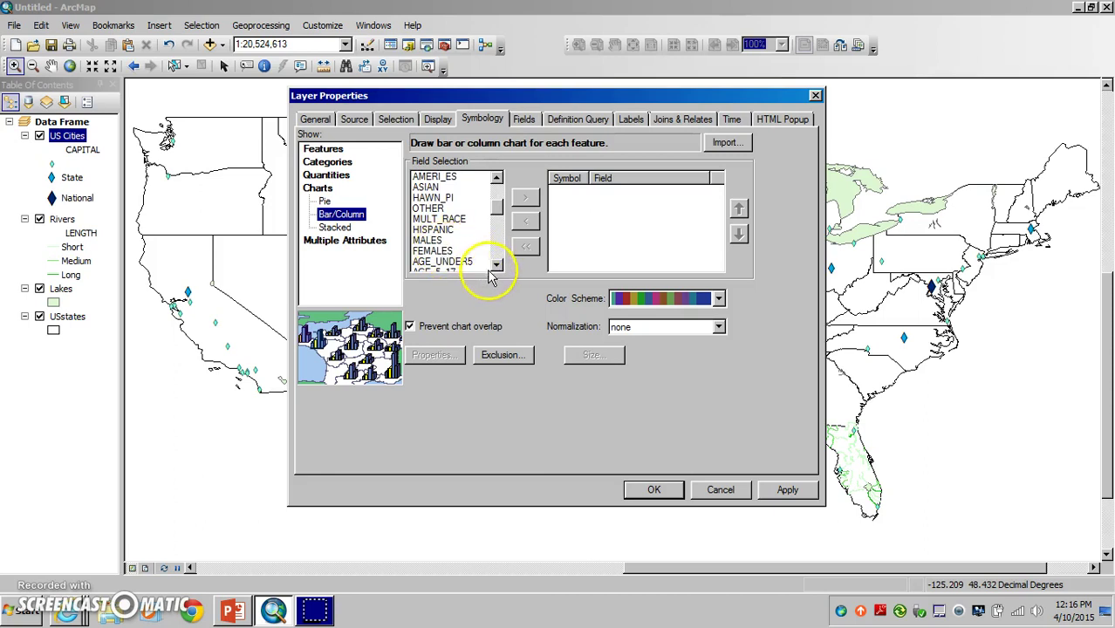
{"action": "left_click", "coordinate": [496, 179]}
{"action": "left_click", "coordinate": [497, 178]}
{"action": "left_click", "coordinate": [497, 179]}
{"action": "left_click", "coordinate": [496, 179]}
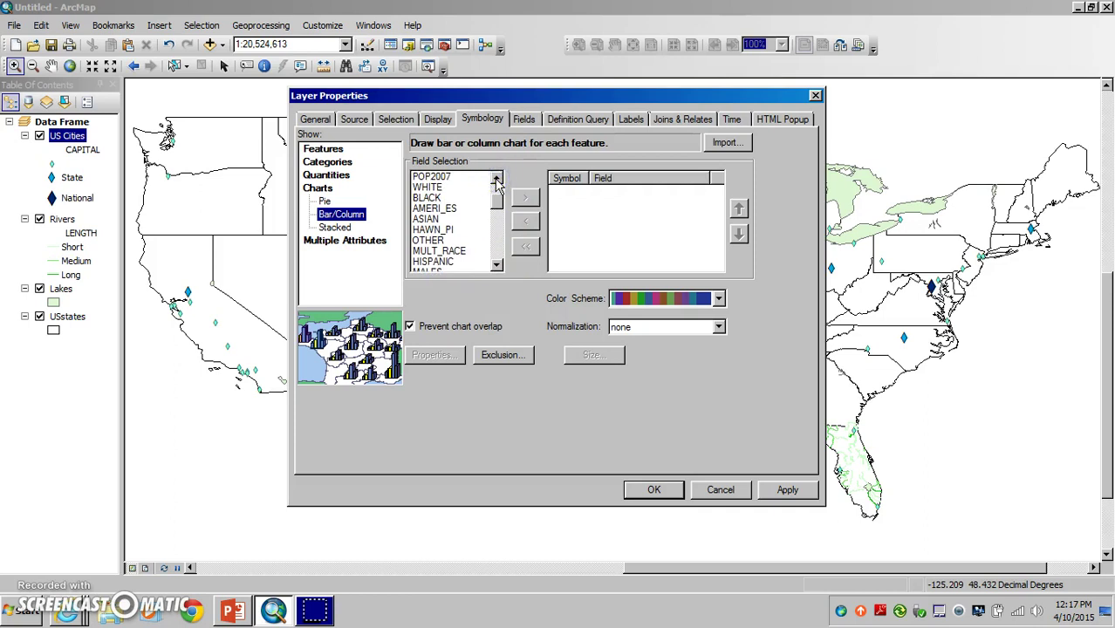
{"action": "left_click", "coordinate": [437, 199]}
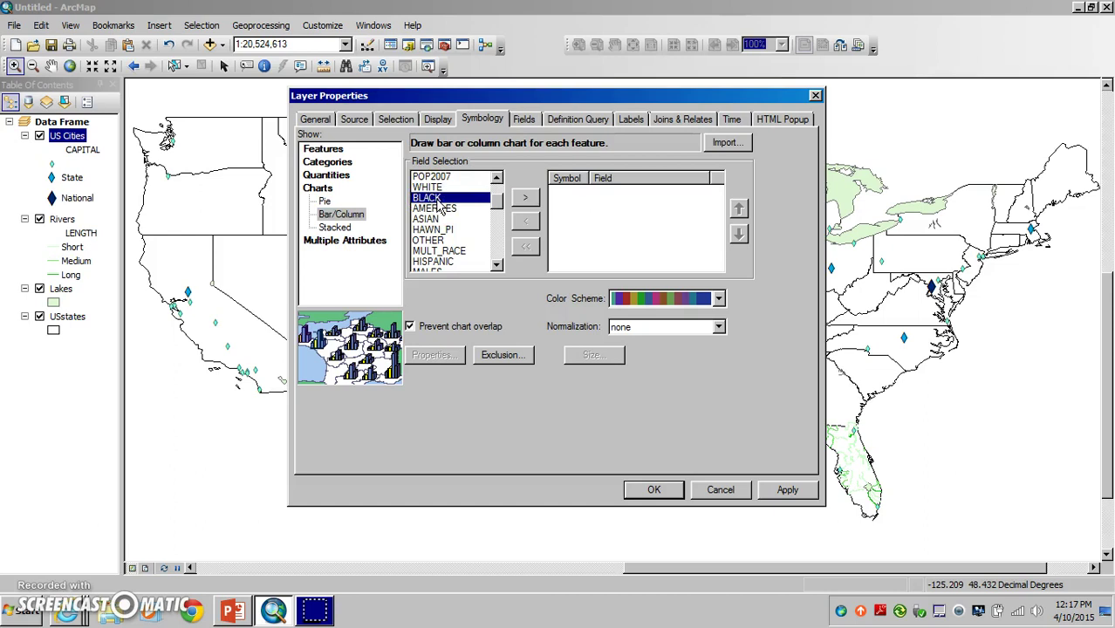
{"action": "left_click", "coordinate": [440, 205]}
{"action": "left_click", "coordinate": [526, 199]}
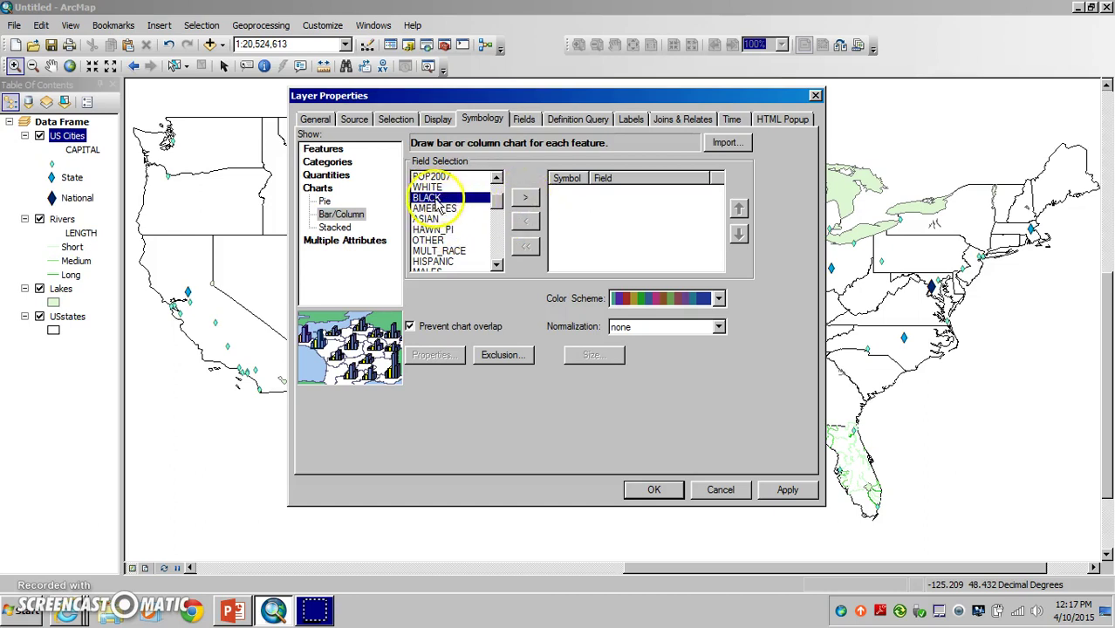
{"action": "left_click", "coordinate": [525, 198]}
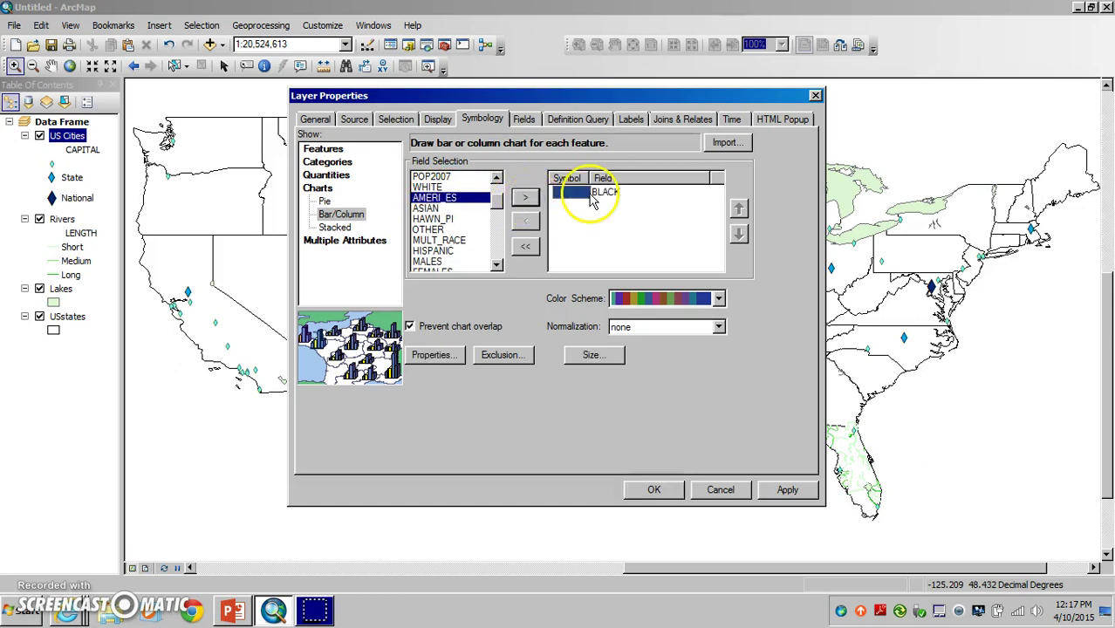
Step: Add the HISPANIC field to the chart and apply the bar charts to the map
{"action": "left_click", "coordinate": [494, 265]}
{"action": "left_click", "coordinate": [495, 265]}
{"action": "left_click", "coordinate": [444, 230]}
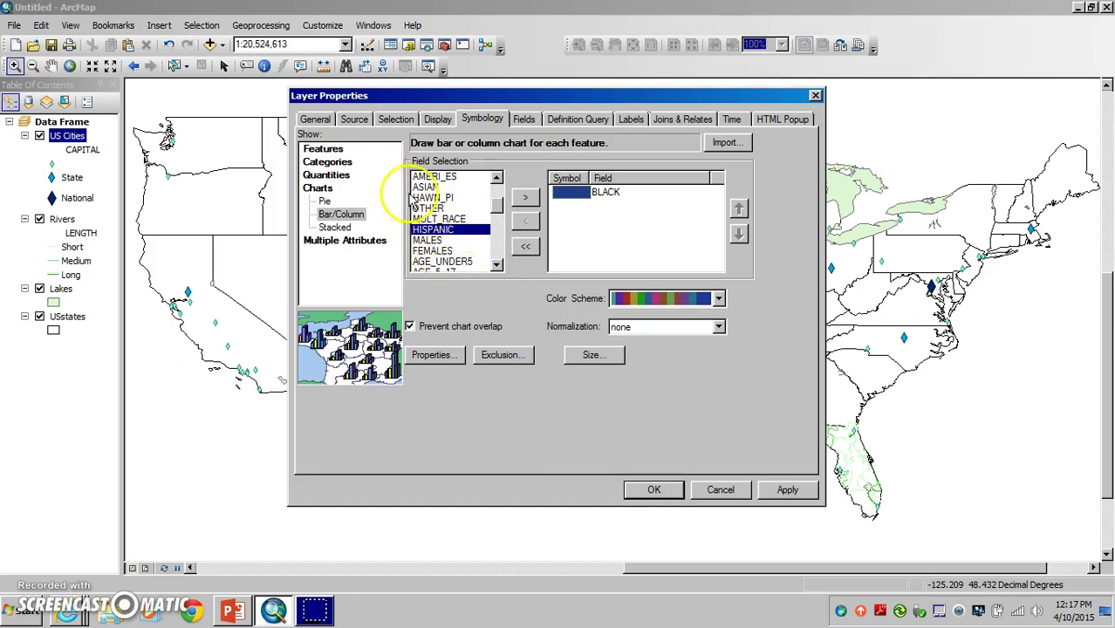
{"action": "left_click", "coordinate": [525, 198]}
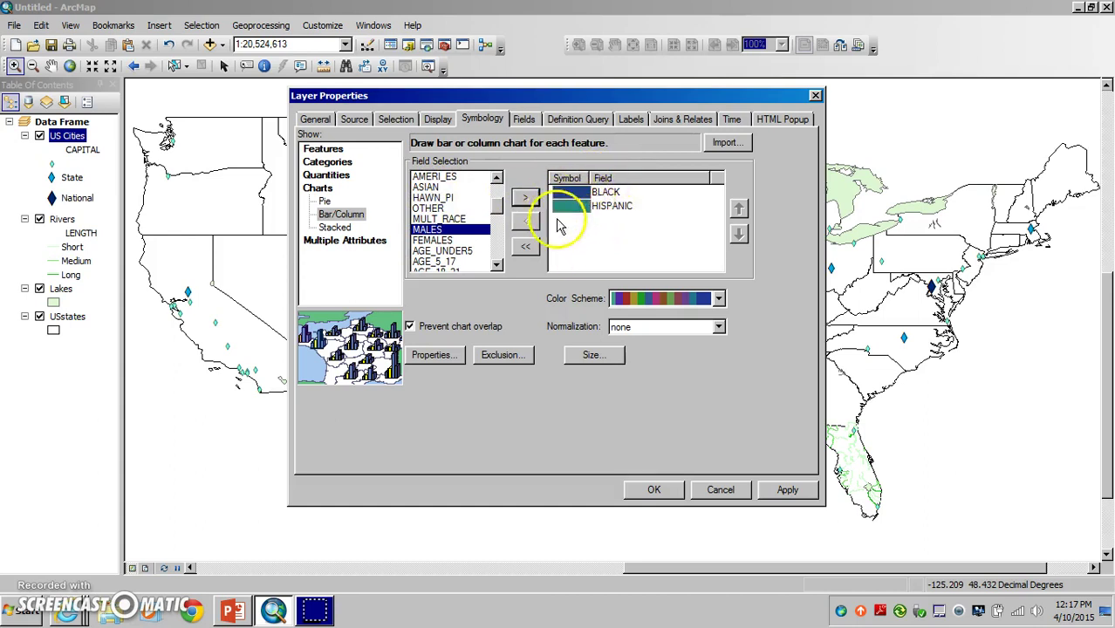
{"action": "left_click", "coordinate": [654, 491]}
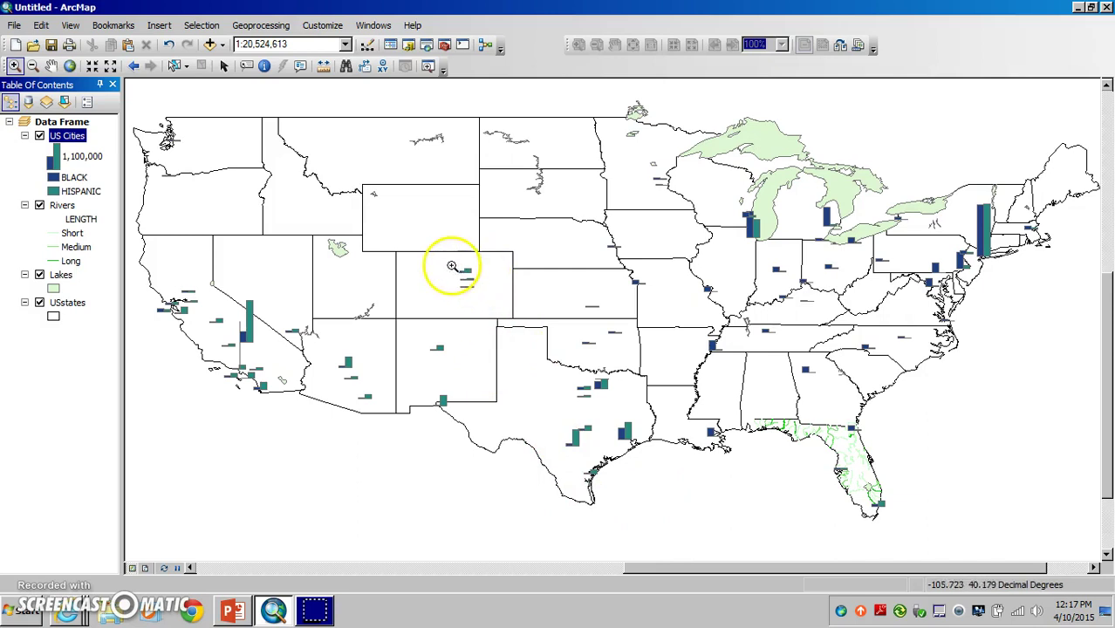
{"action": "left_click_drag", "start_coordinate": [451, 266], "coordinate": [486, 294]}
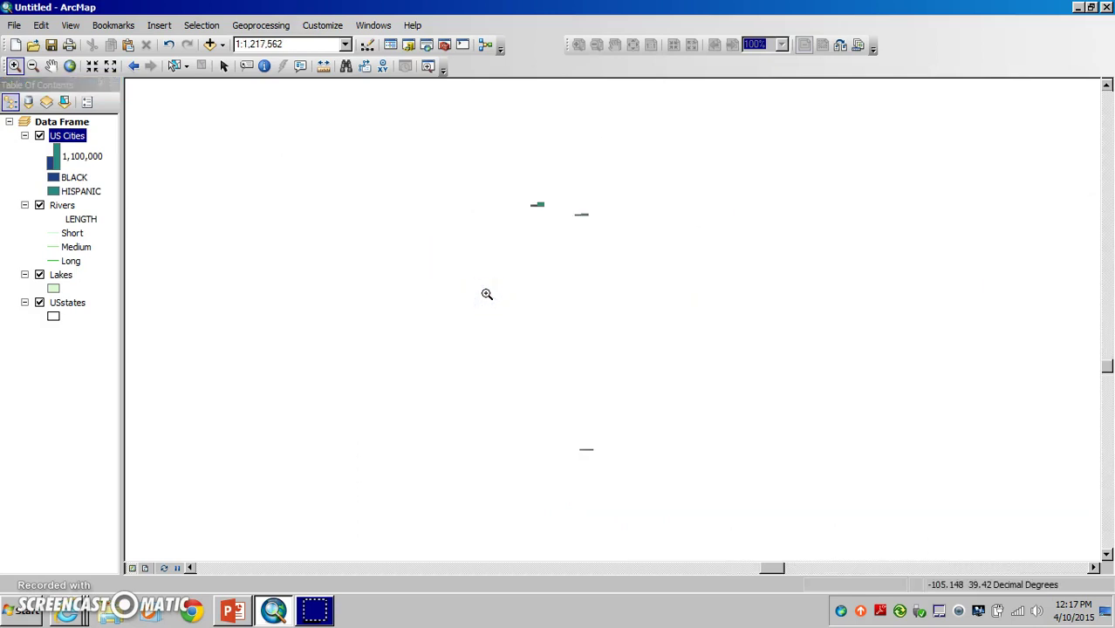
{"action": "left_click_drag", "start_coordinate": [521, 201], "coordinate": [560, 212]}
{"action": "left_click", "coordinate": [135, 66]}
{"action": "left_click", "coordinate": [135, 67]}
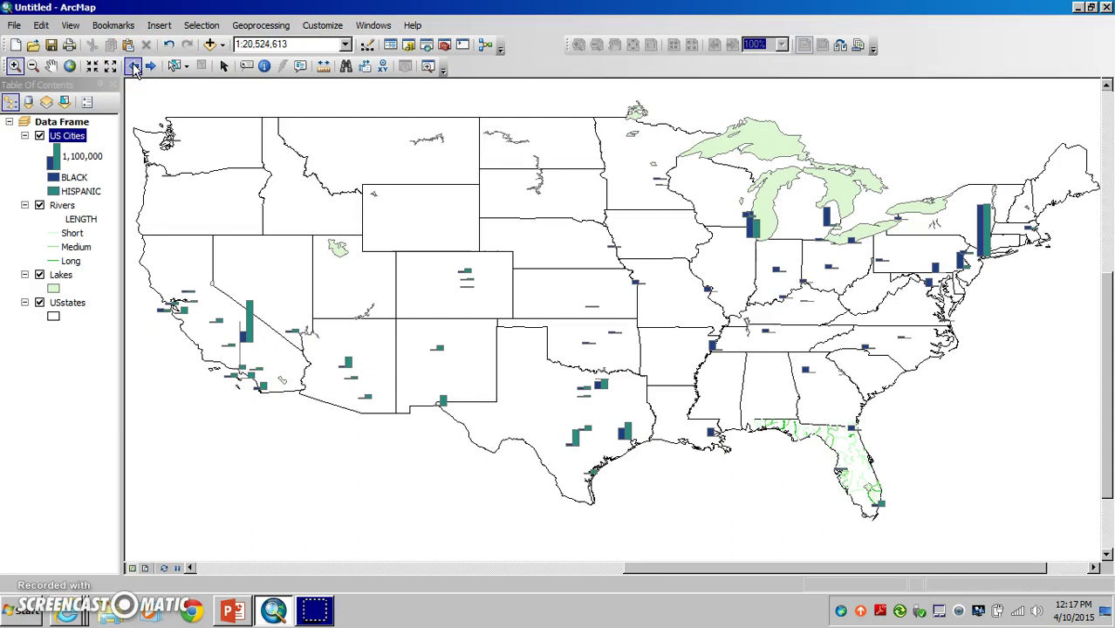